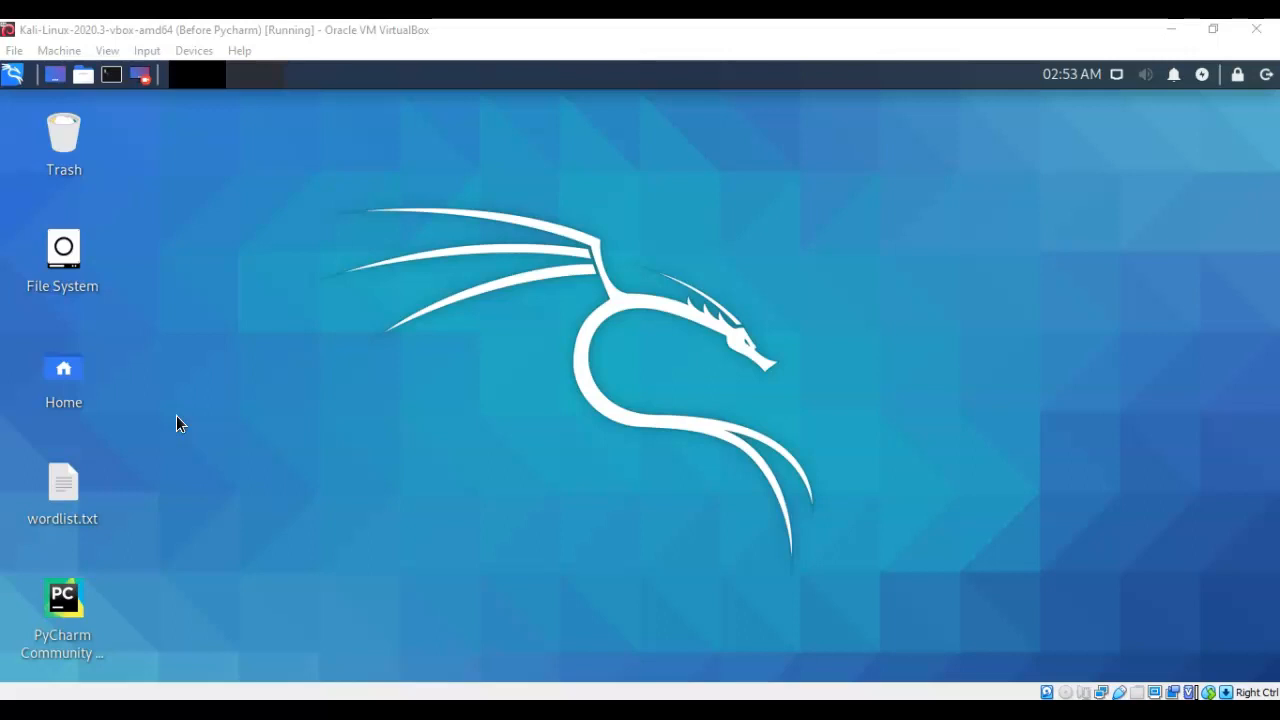
Launch Wireshark from the Sniffing & Spoofing tools and select all listed capture interfaces, from eth0 to dbus-session.
click(112, 78)
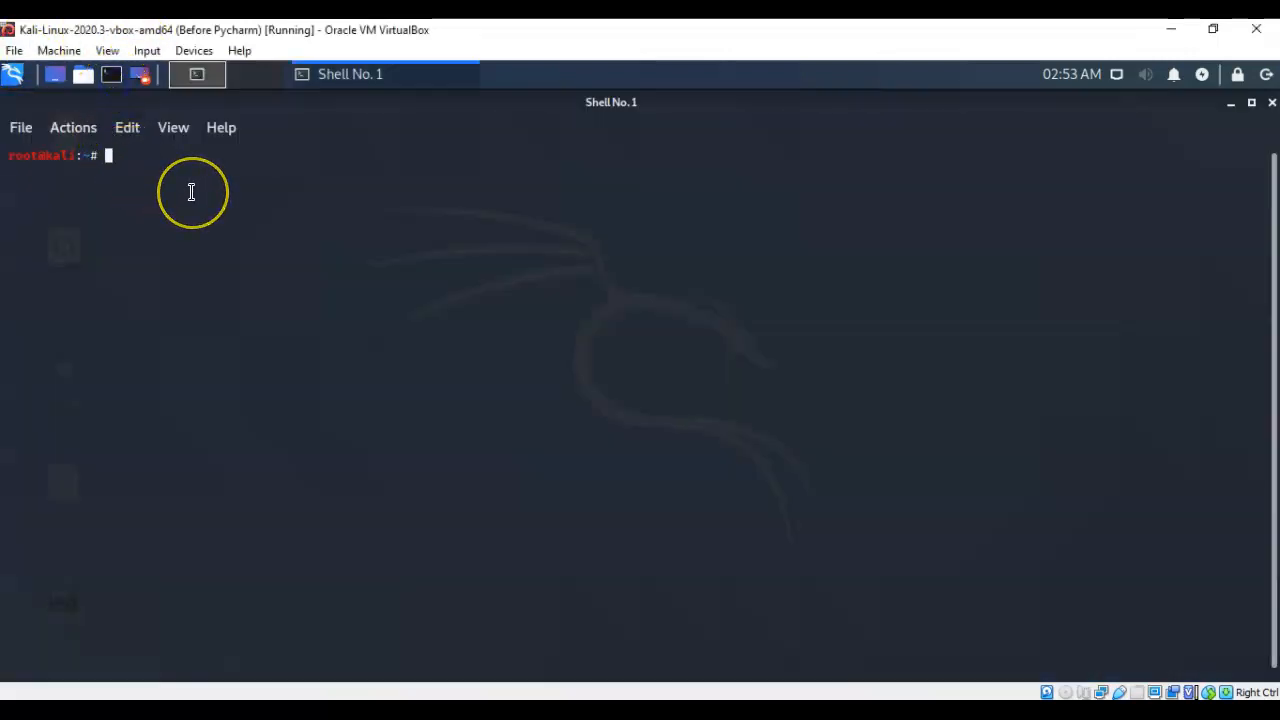
text(wire)
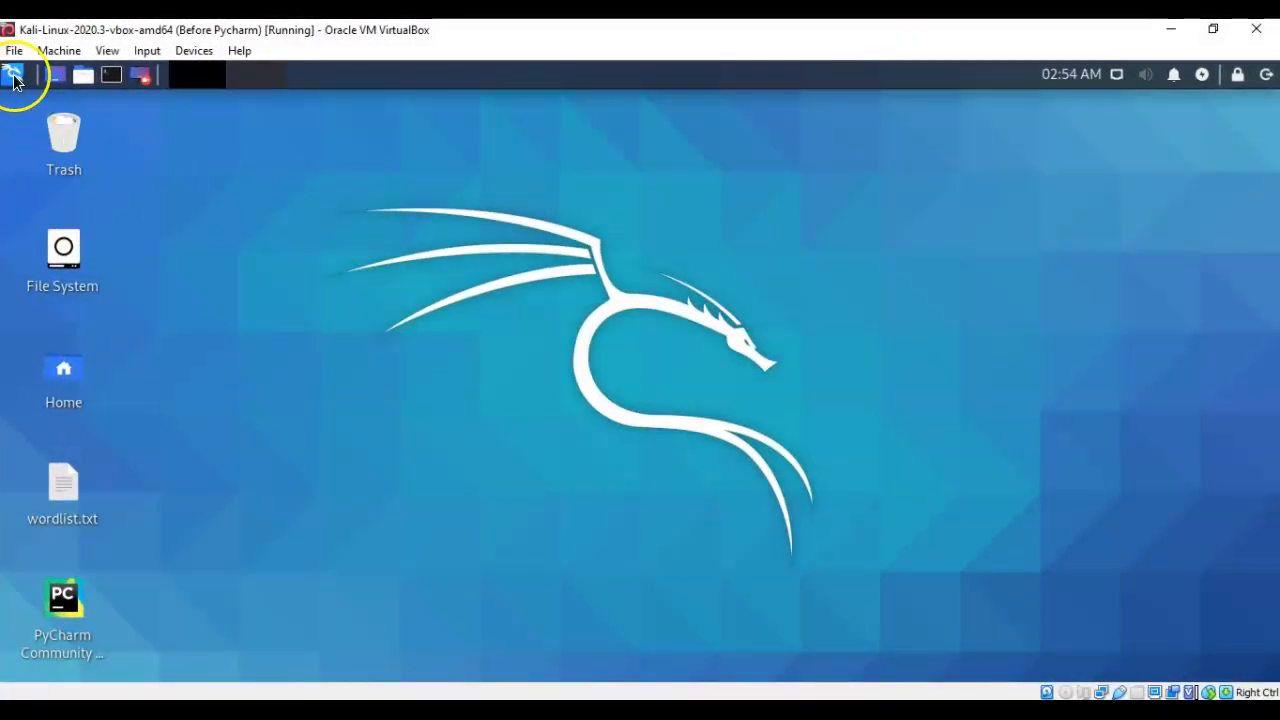
click(13, 76)
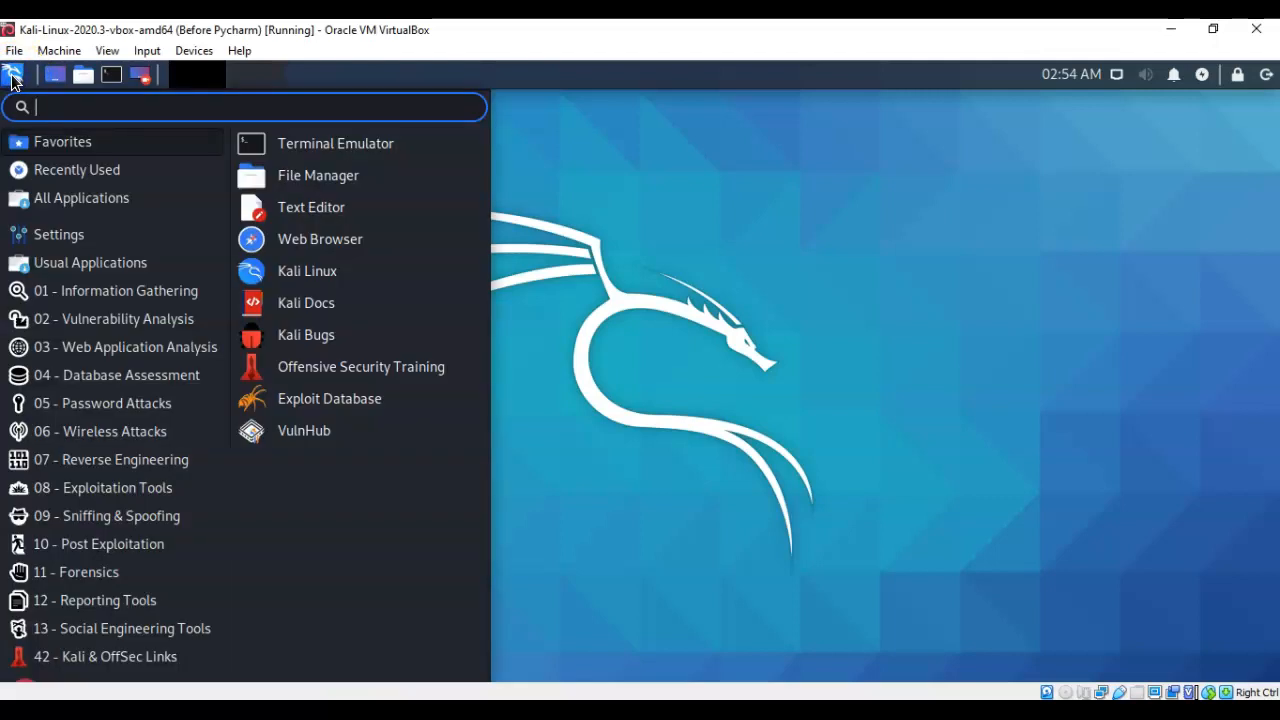
click(113, 520)
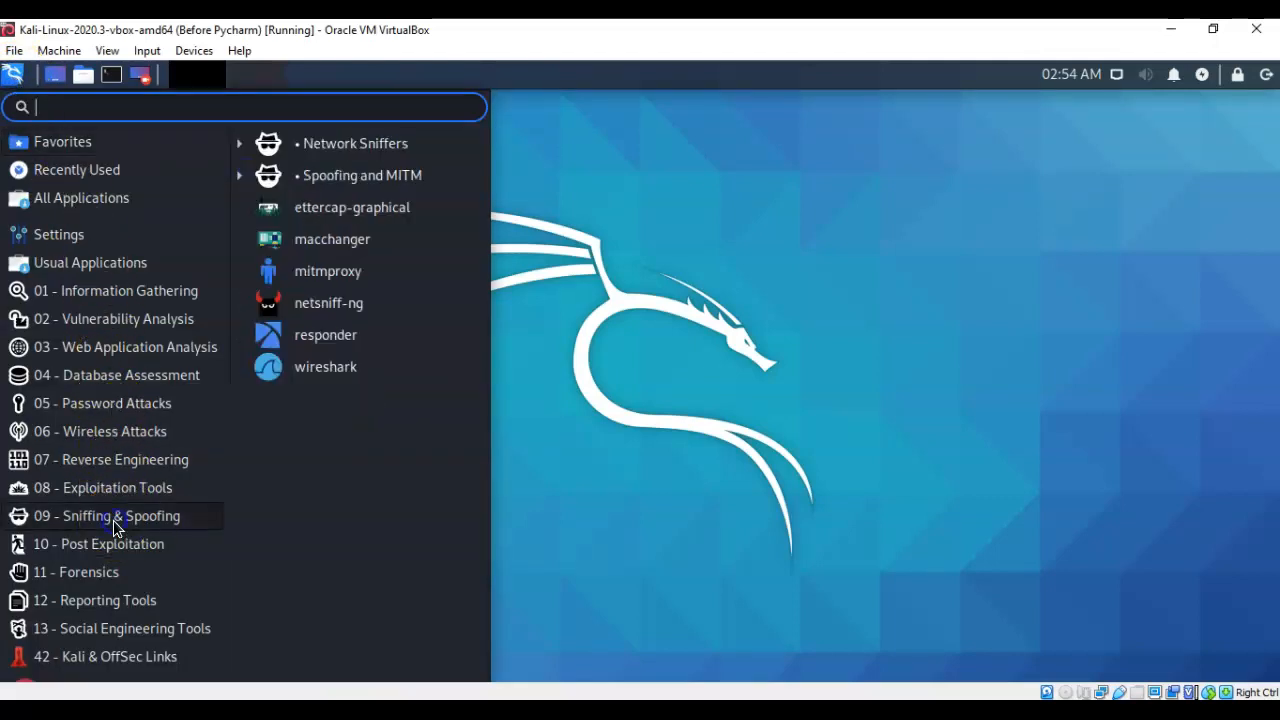
click(327, 376)
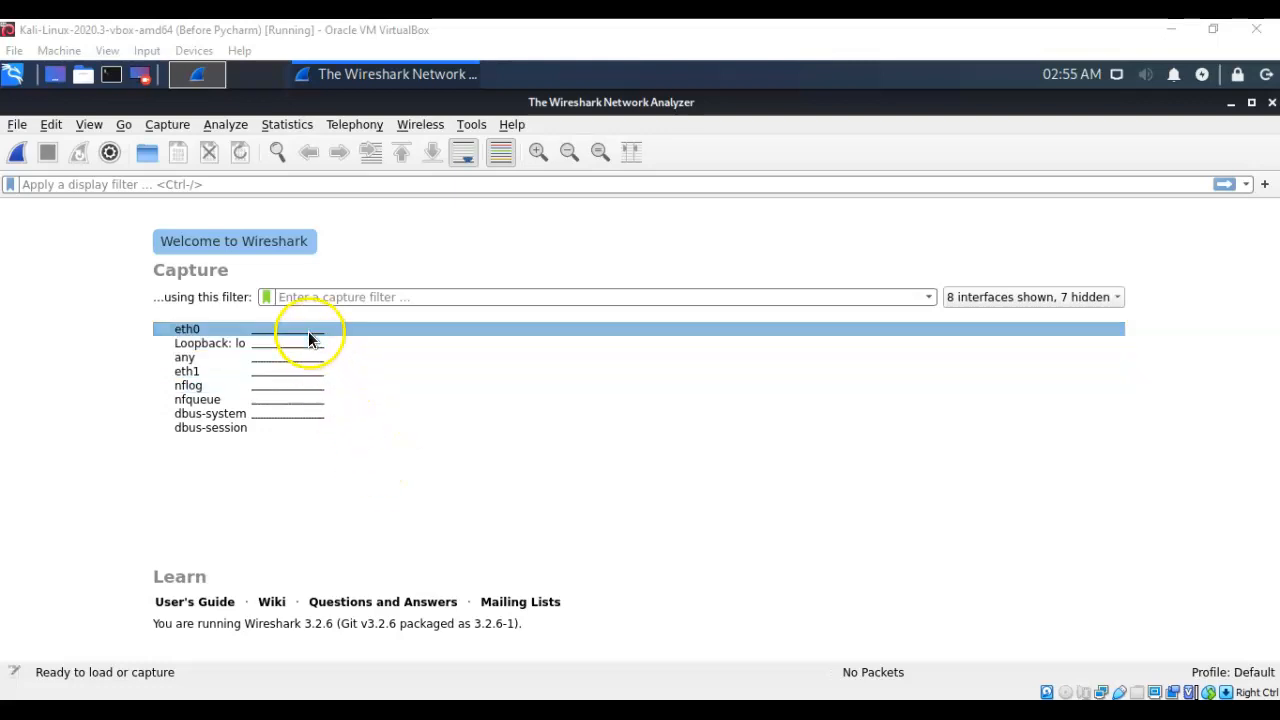
drag(308, 338, 306, 432)
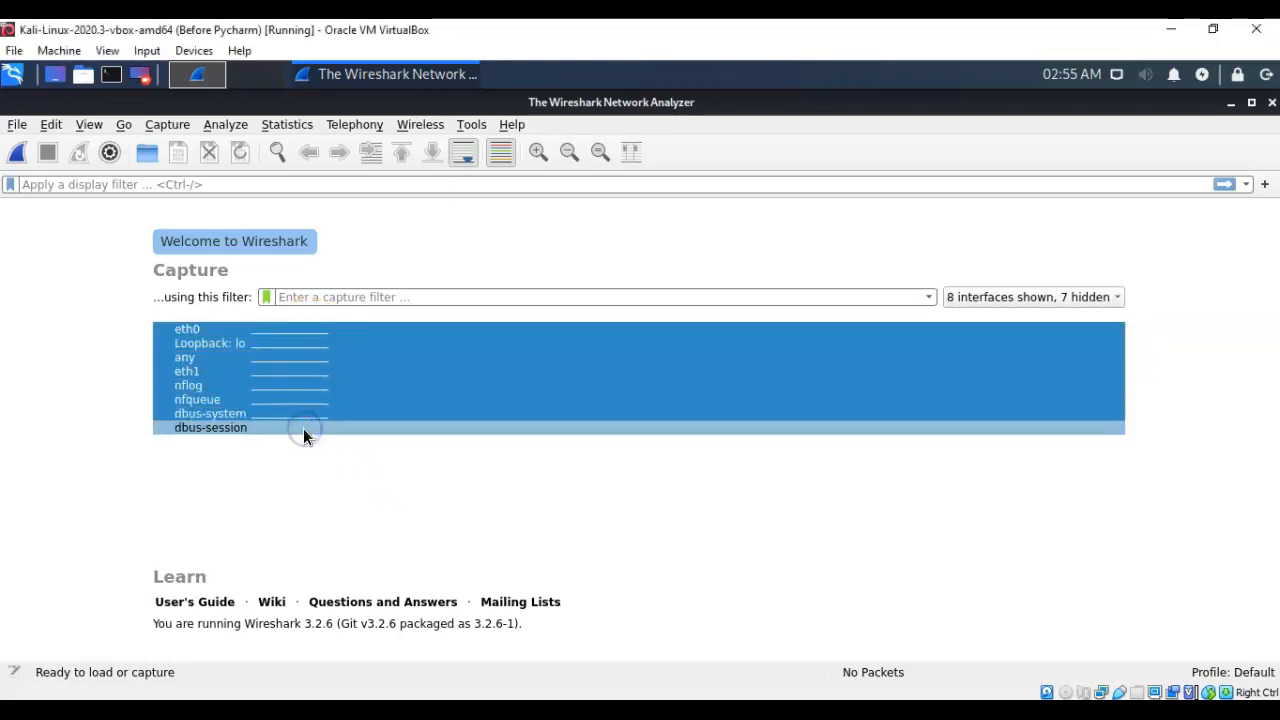
click(409, 483)
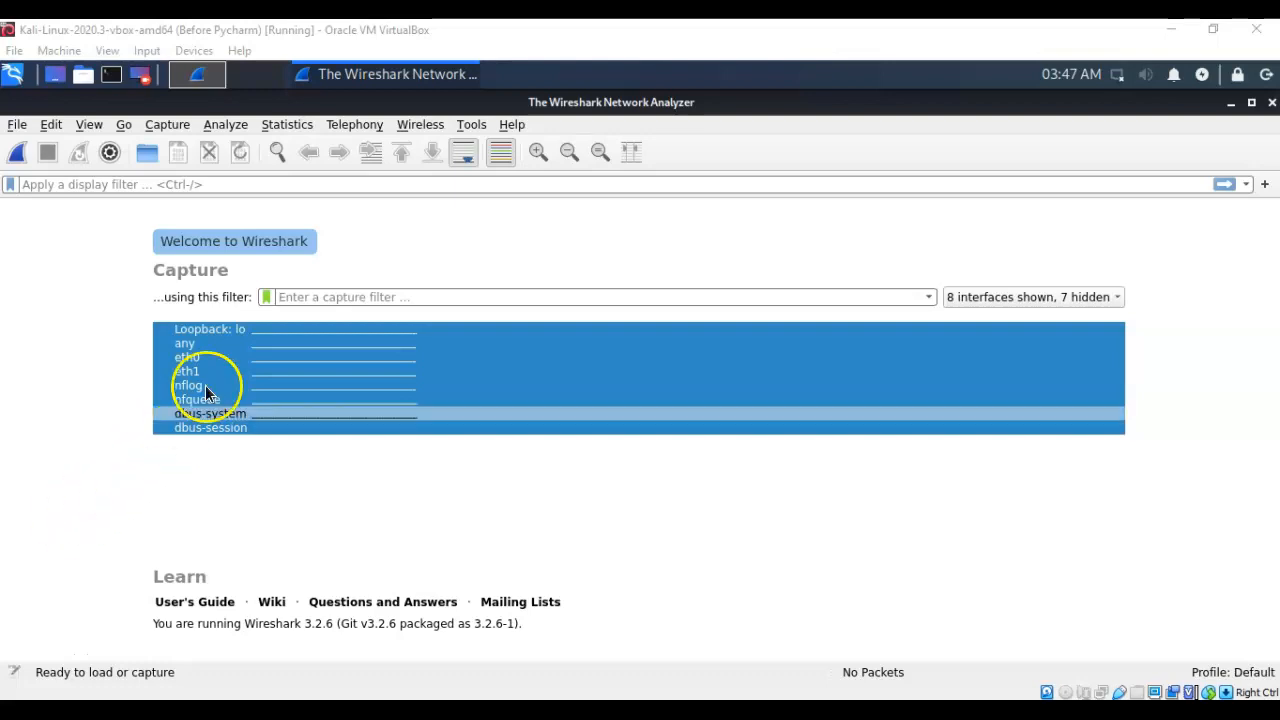
Examine the advanced options of Adapter 1 in the virtual machine's network settings, closing them without changes.
click(192, 50)
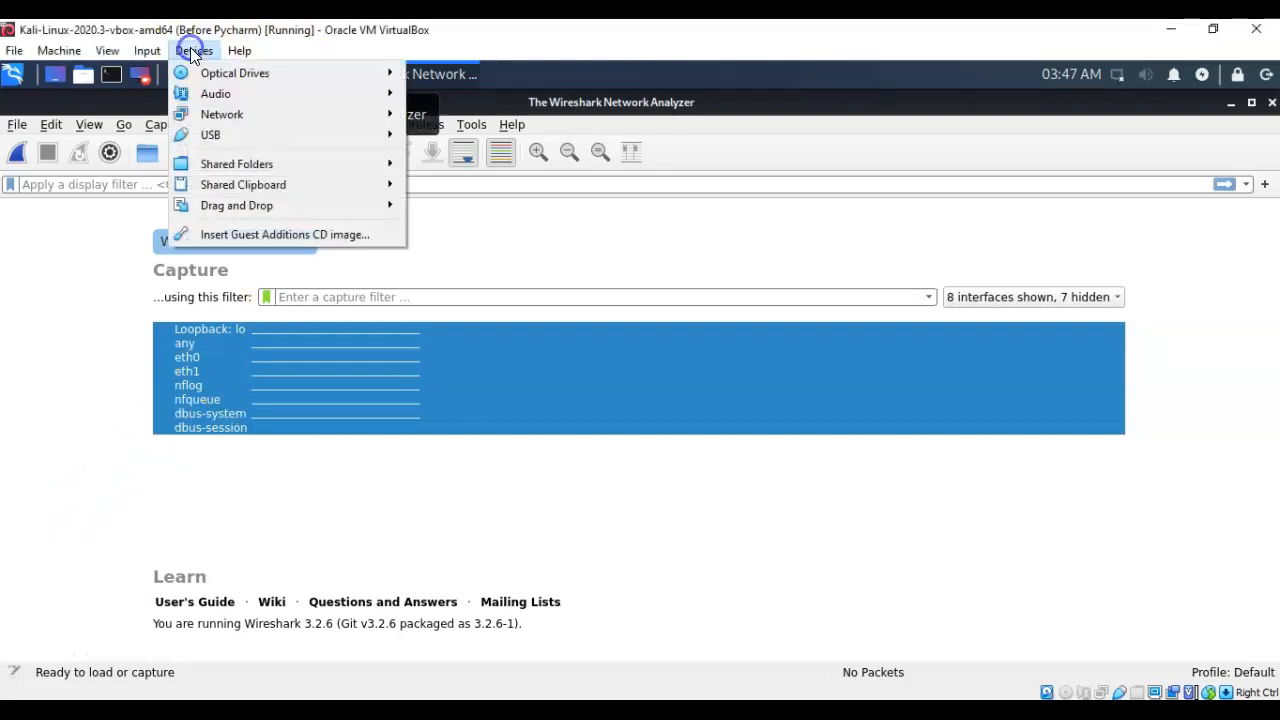
mouse_move(240, 114)
click(451, 118)
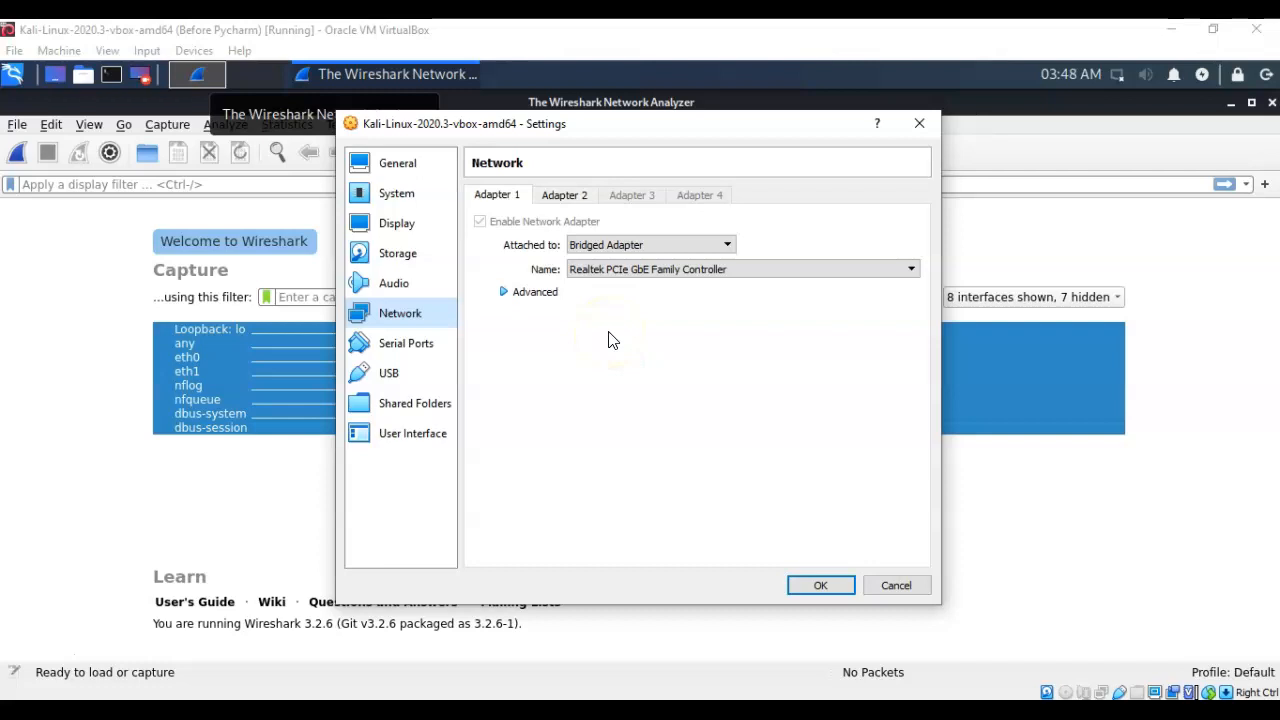
click(503, 291)
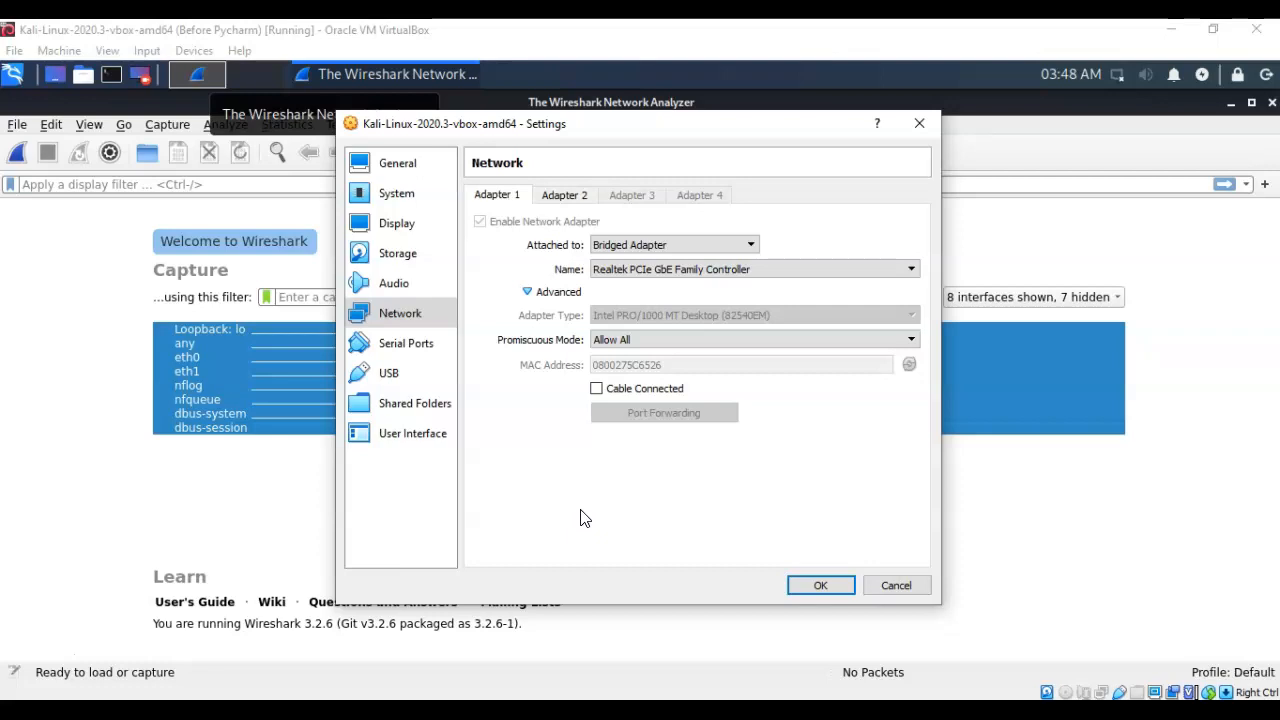
click(898, 588)
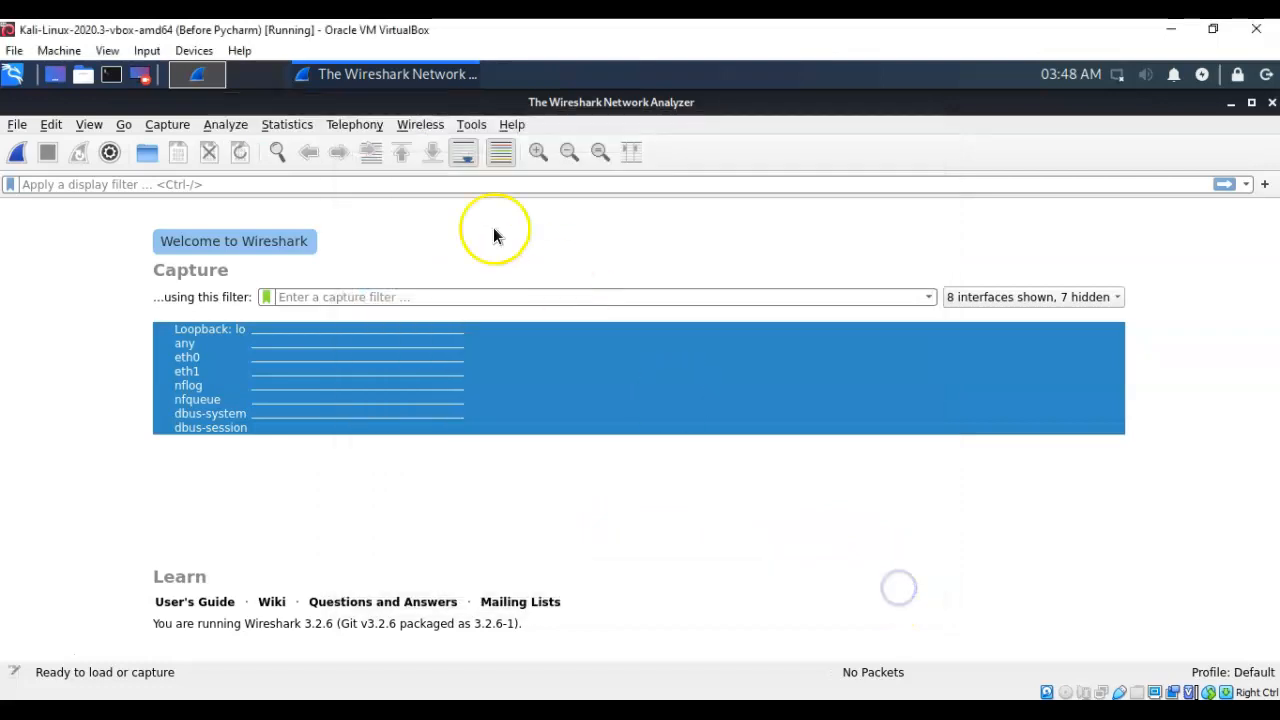
Connect the virtual machine's Network Adapter 1 and activate Wired connection 1 in Kali.
click(185, 50)
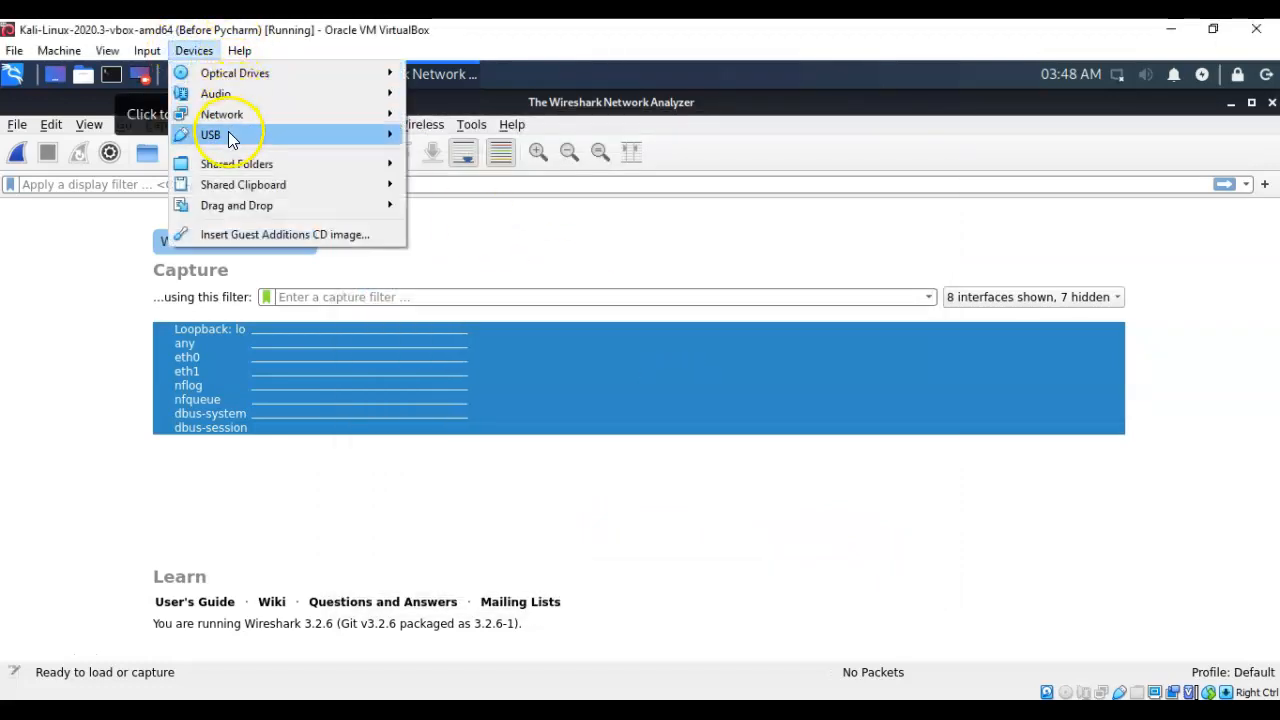
mouse_move(239, 118)
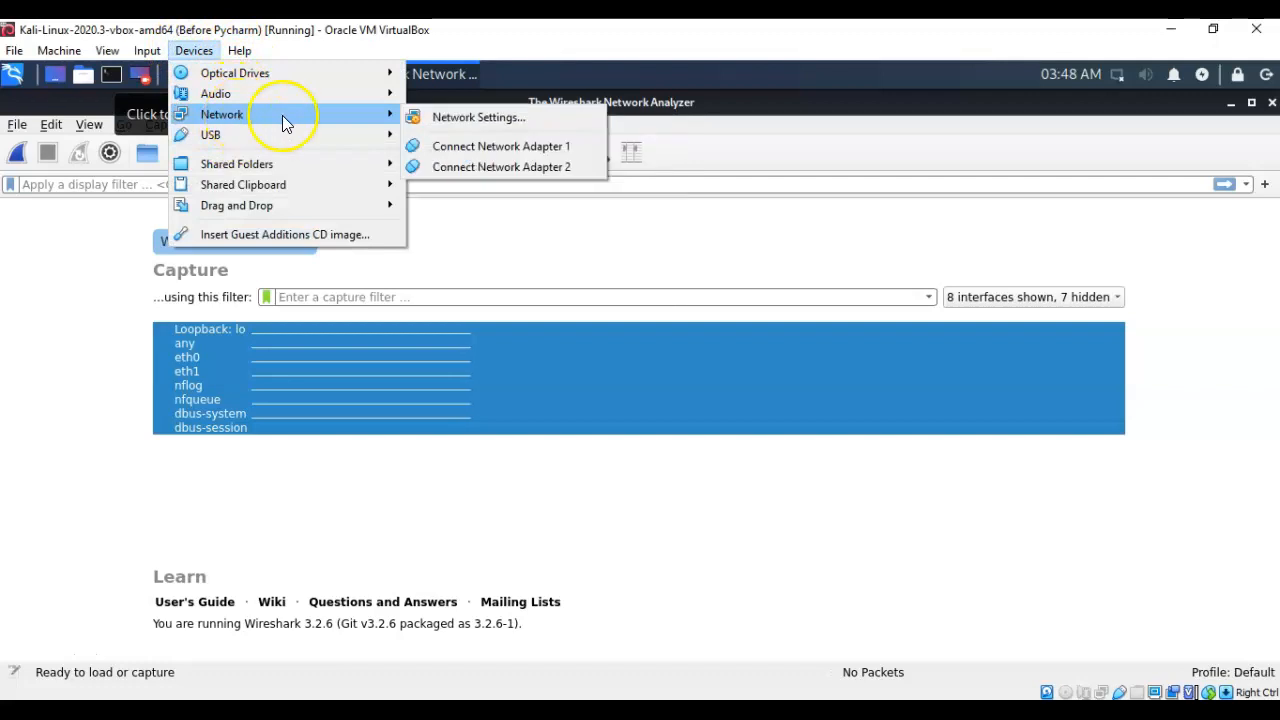
click(474, 150)
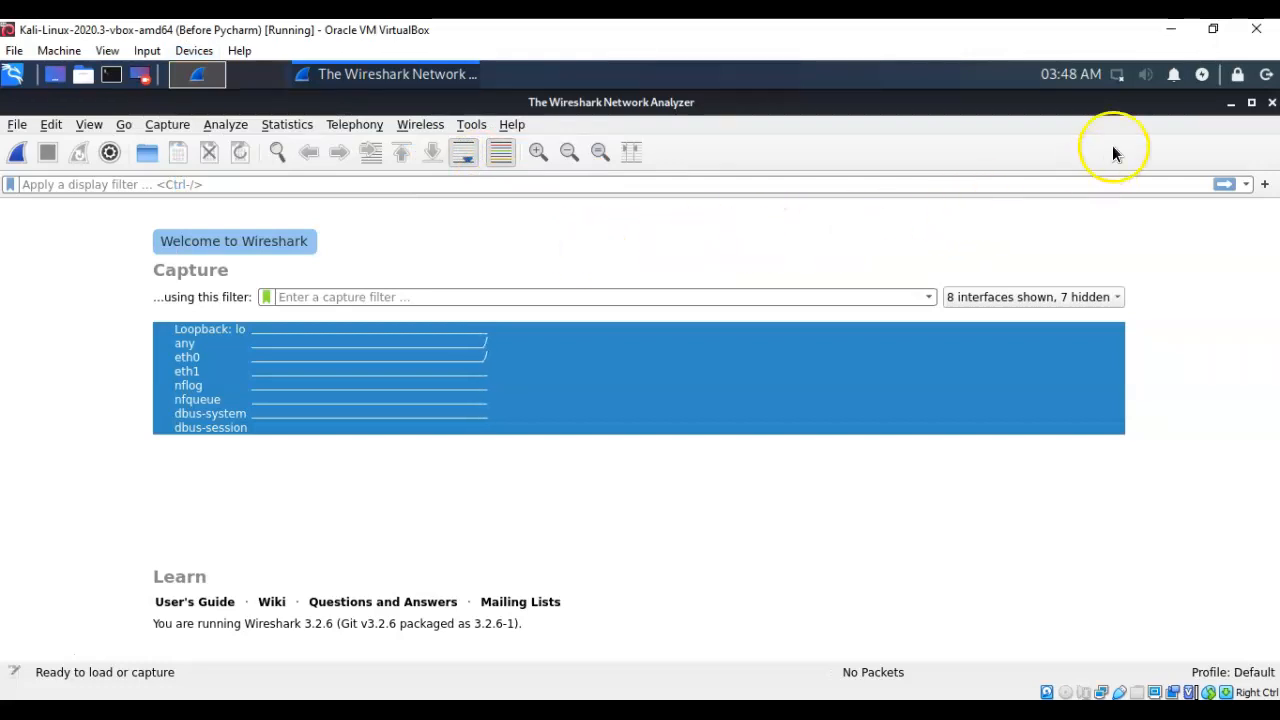
click(1118, 76)
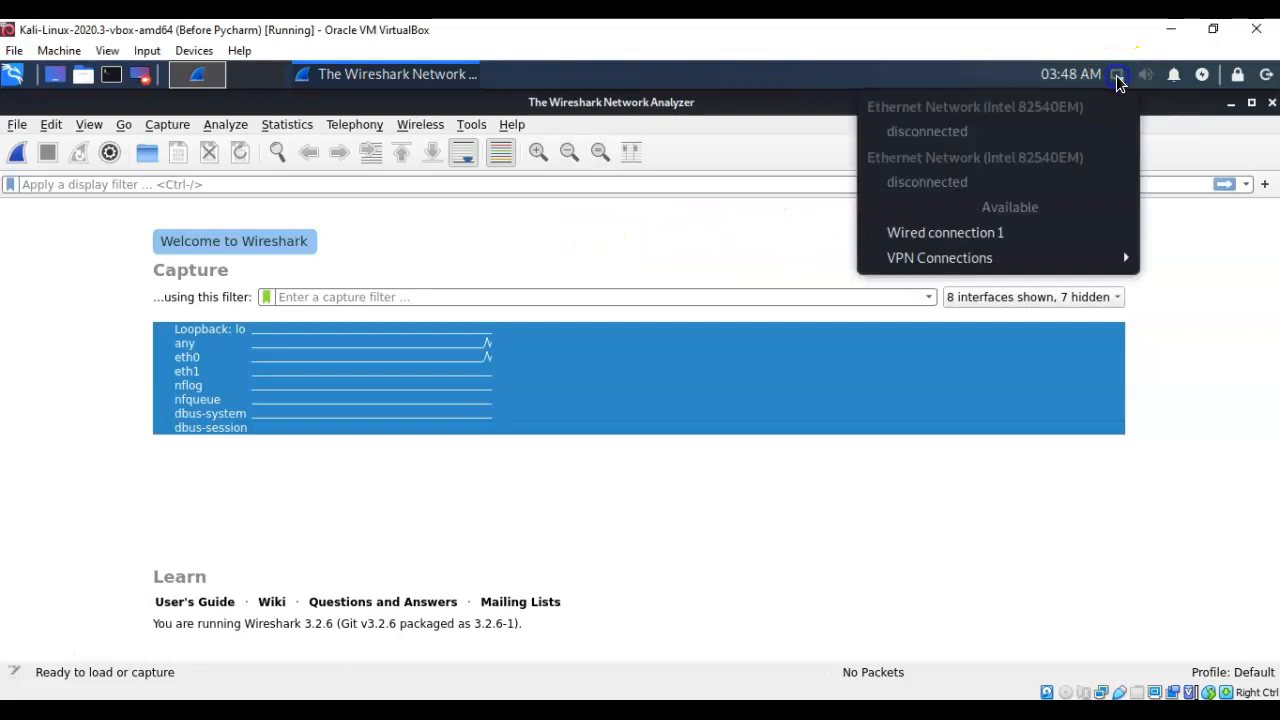
click(941, 233)
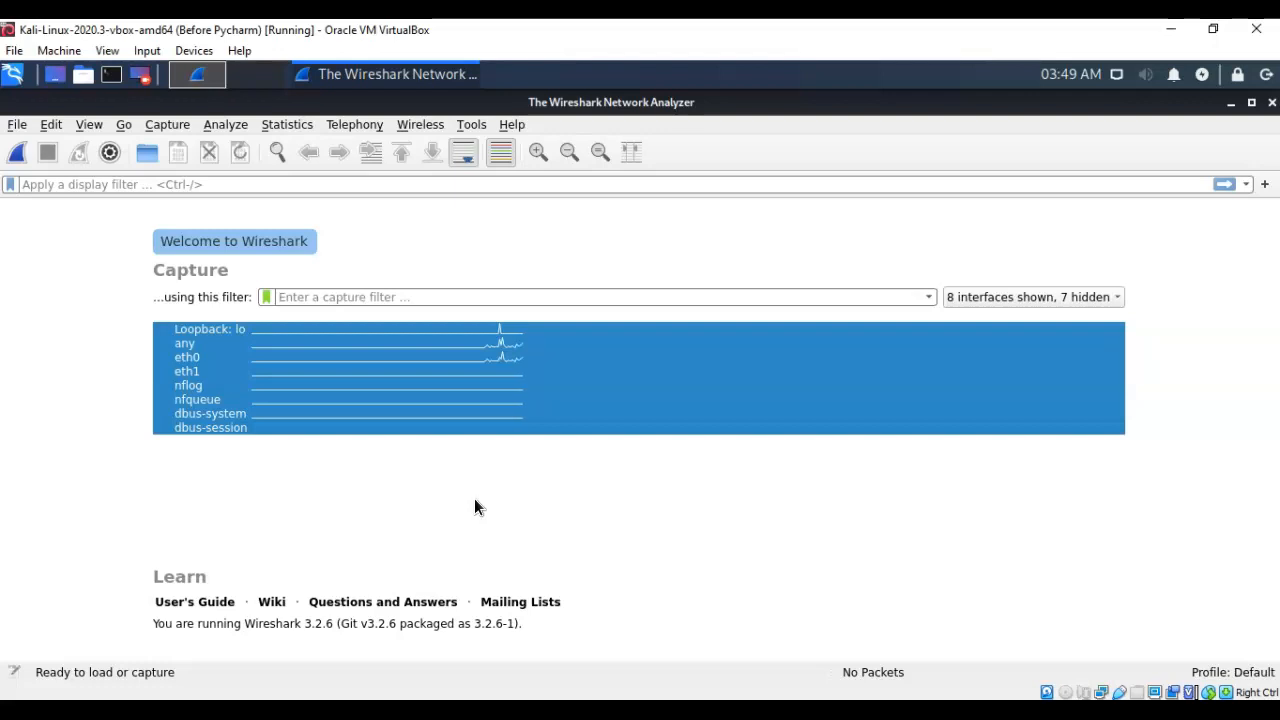
Start a live packet capture on the eth0 interface.
double_click(283, 359)
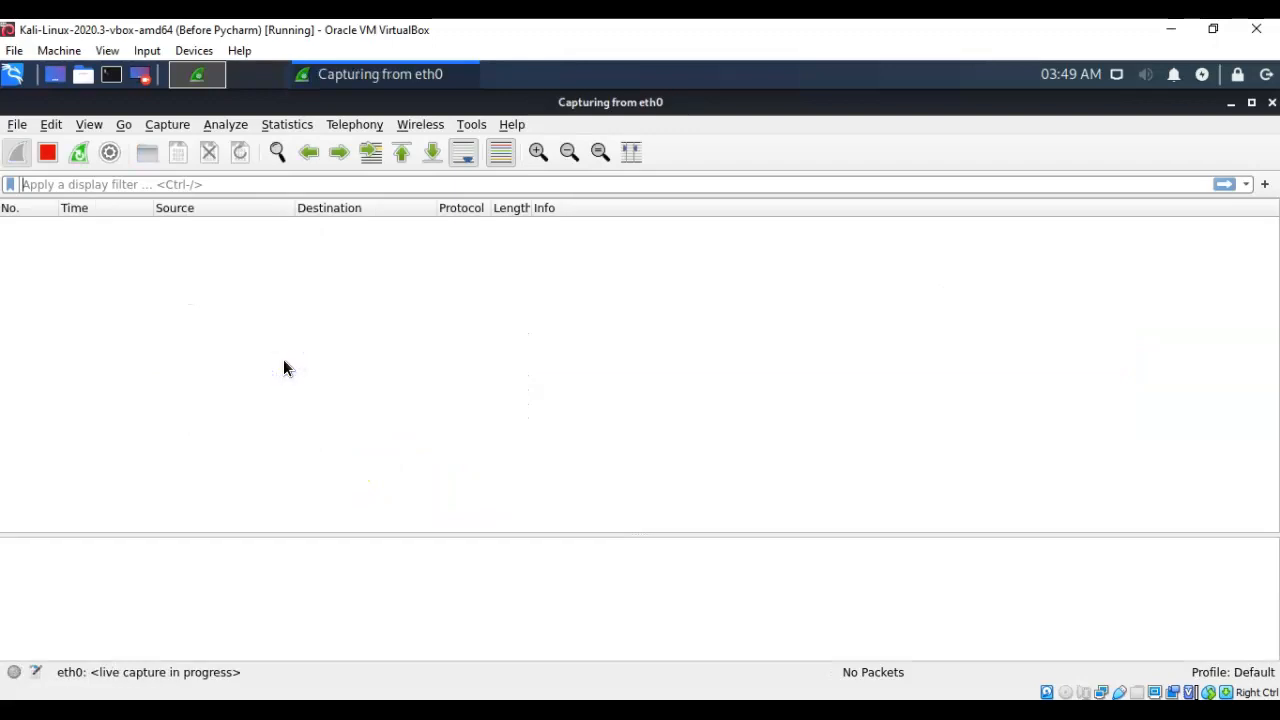
click(688, 378)
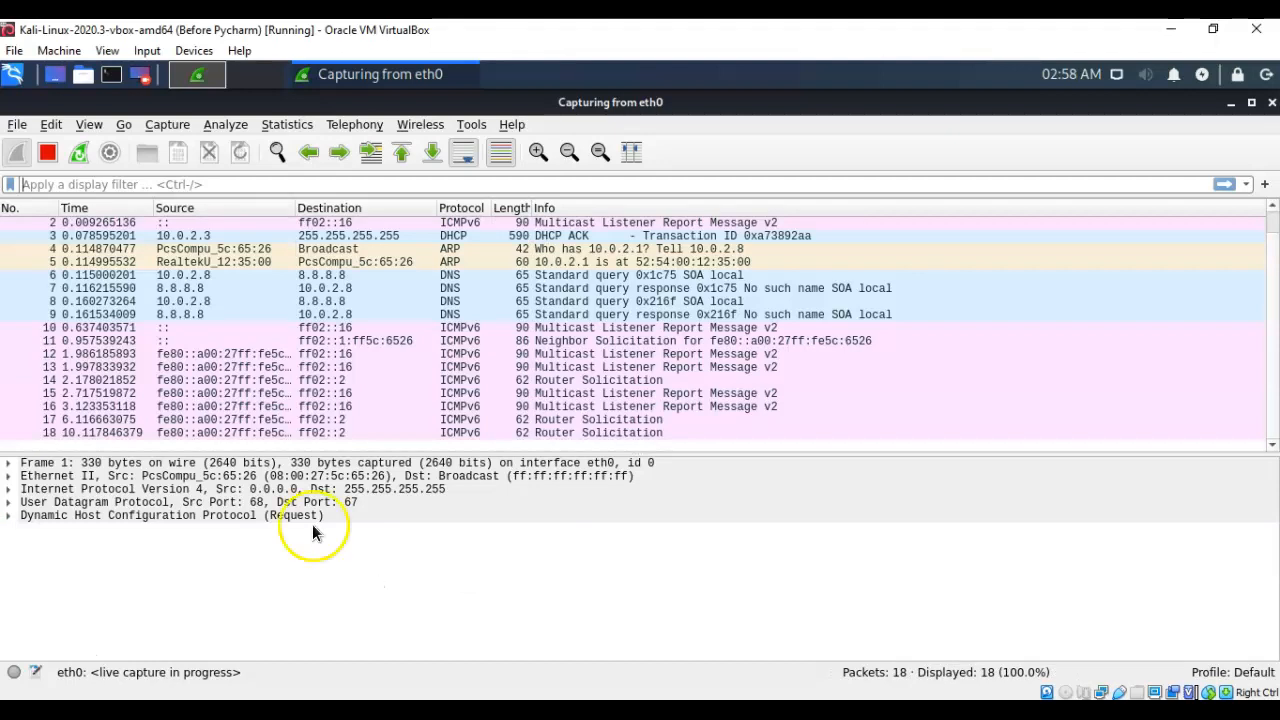
click(13, 76)
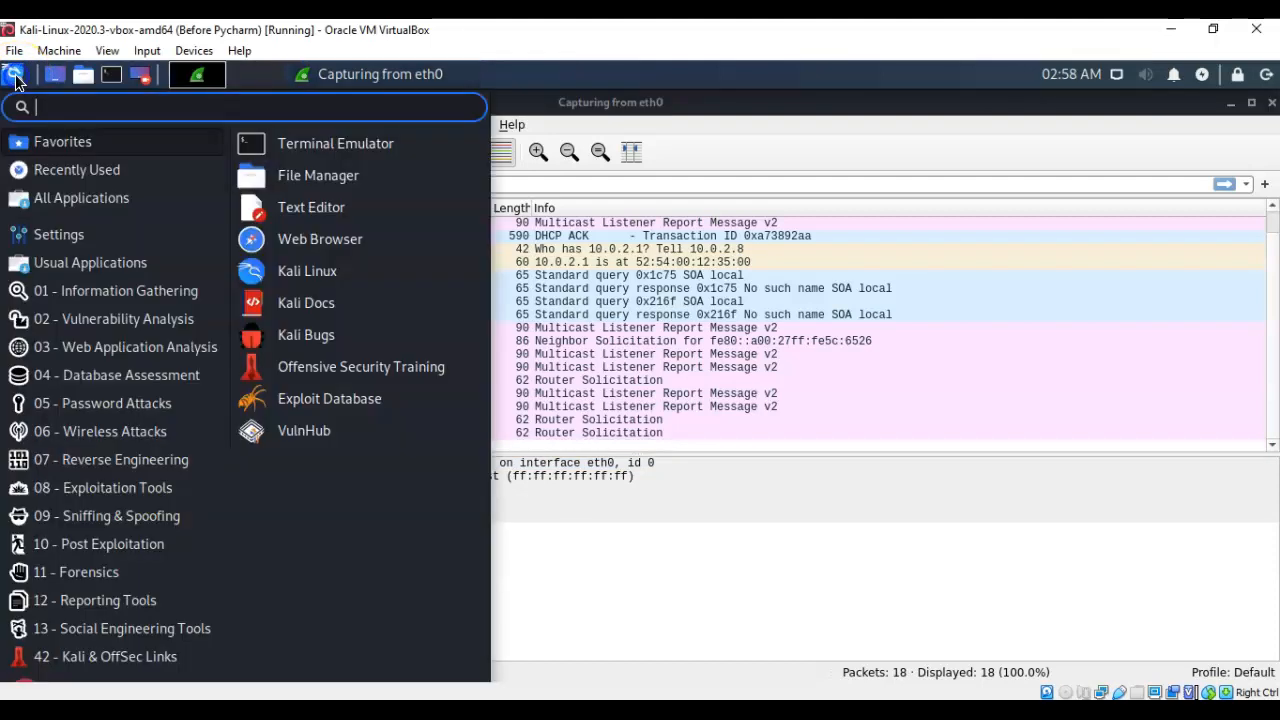
click(354, 239)
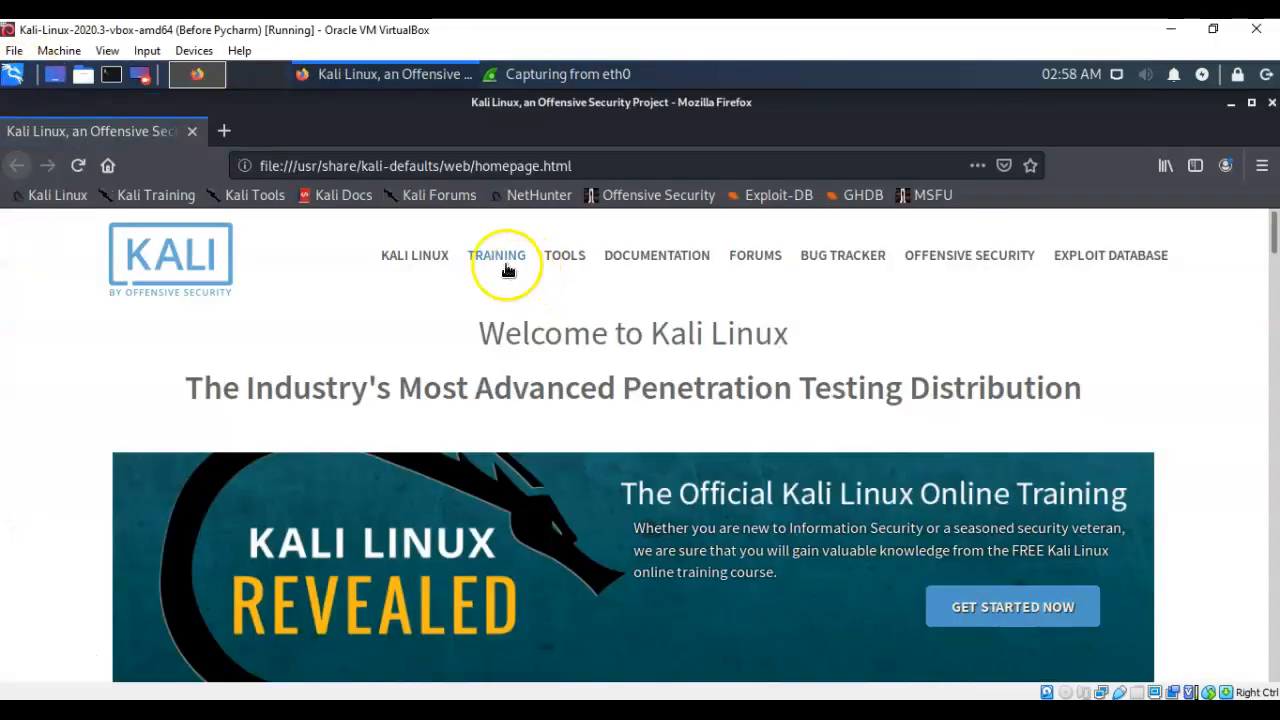
click(223, 133)
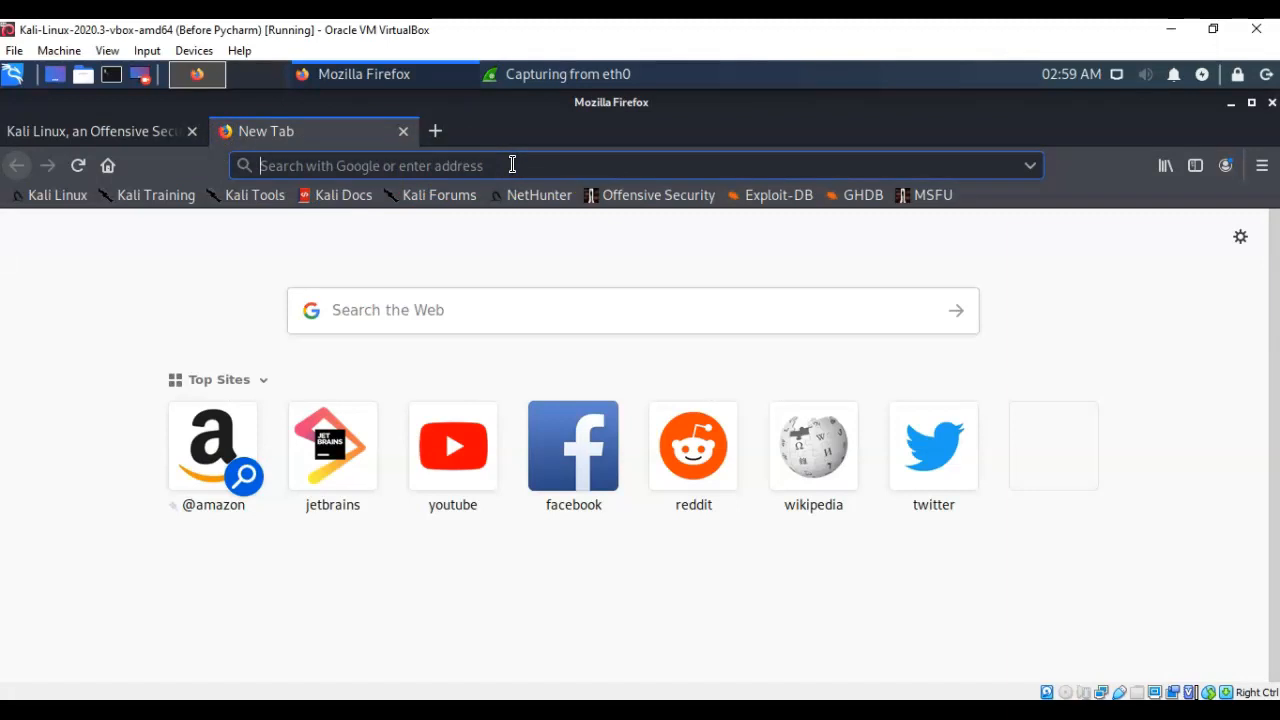
text(www.jetbrains.com/)
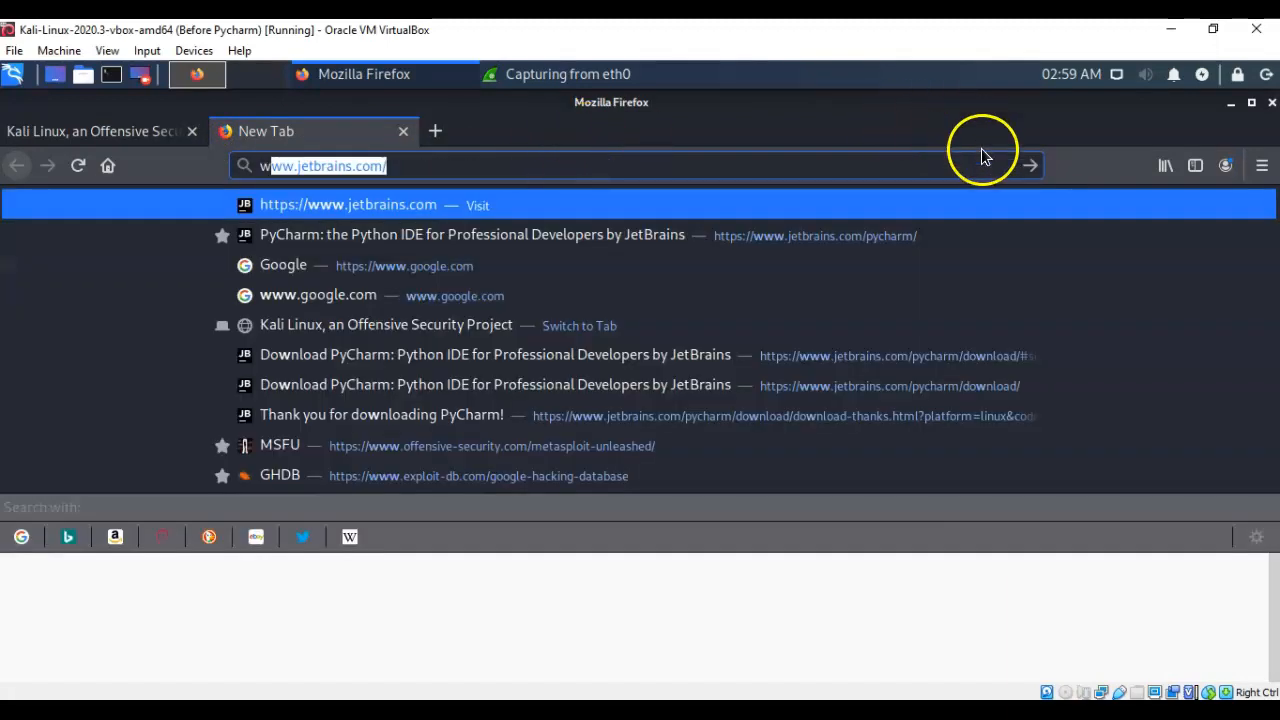
click(1029, 165)
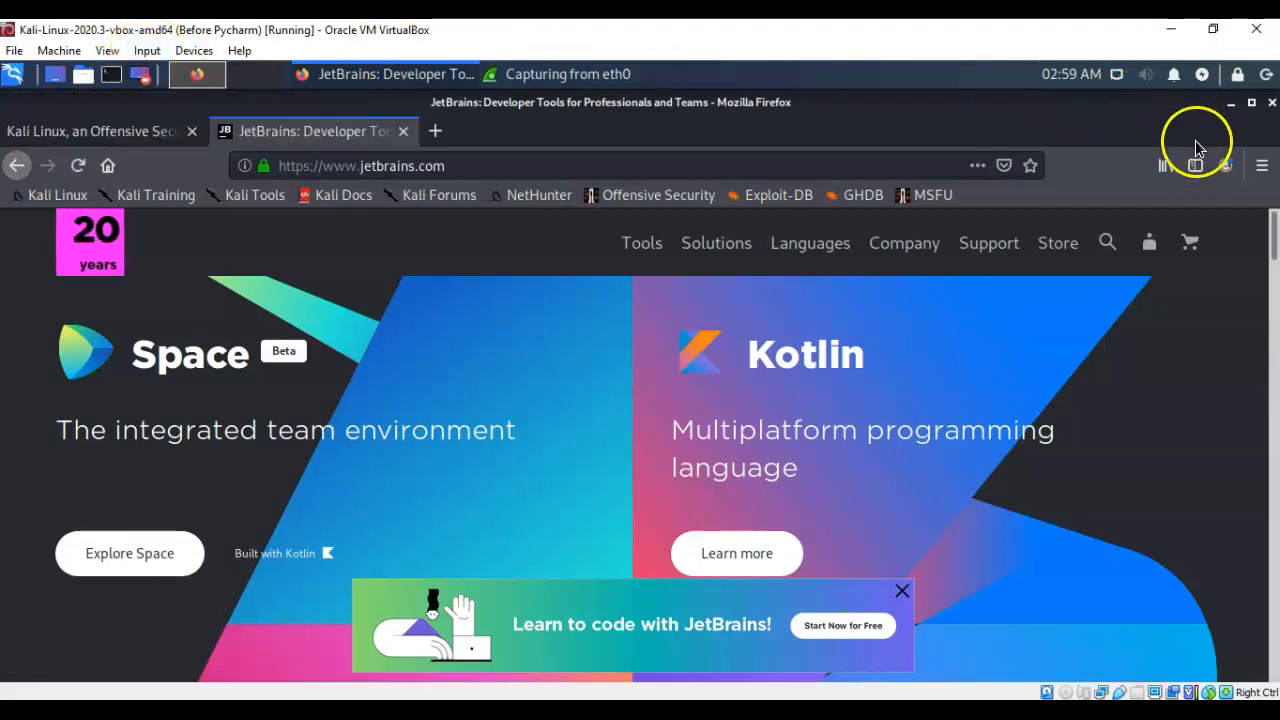
click(1231, 103)
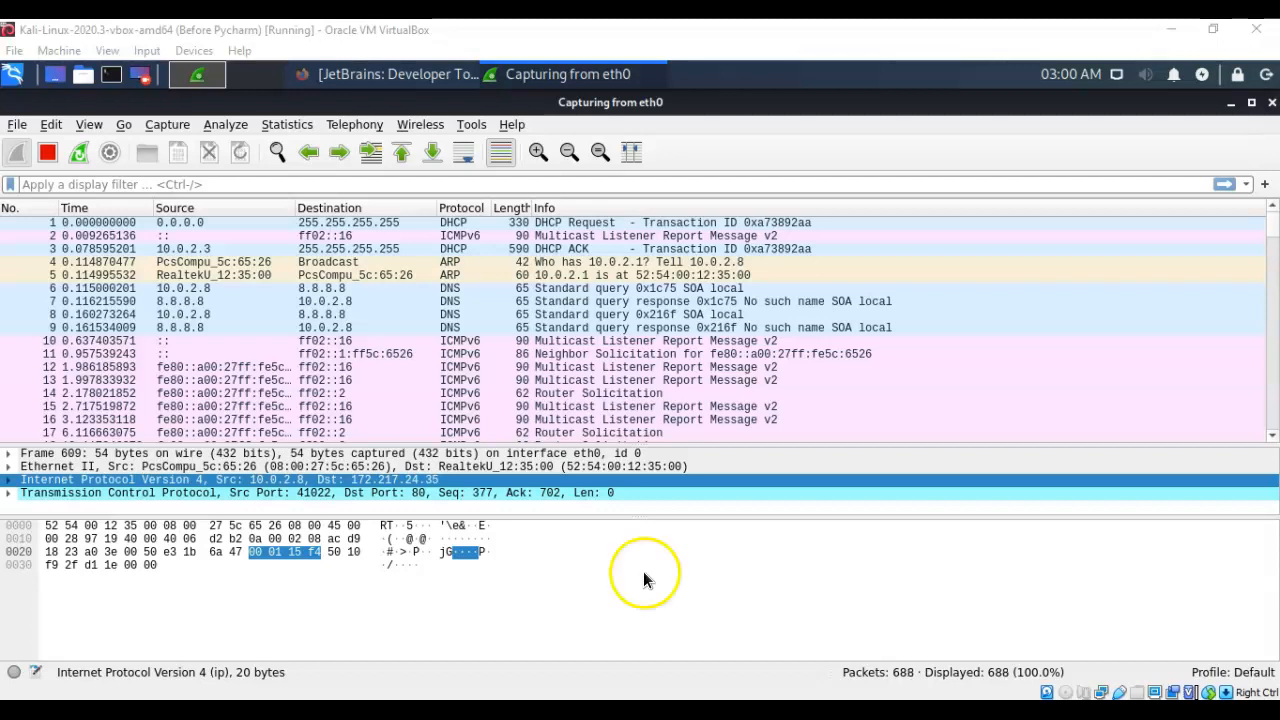
Enlarge the packet details area and select packet 3, the DHCP ACK sent from 10.0.2.3.
drag(678, 515, 677, 572)
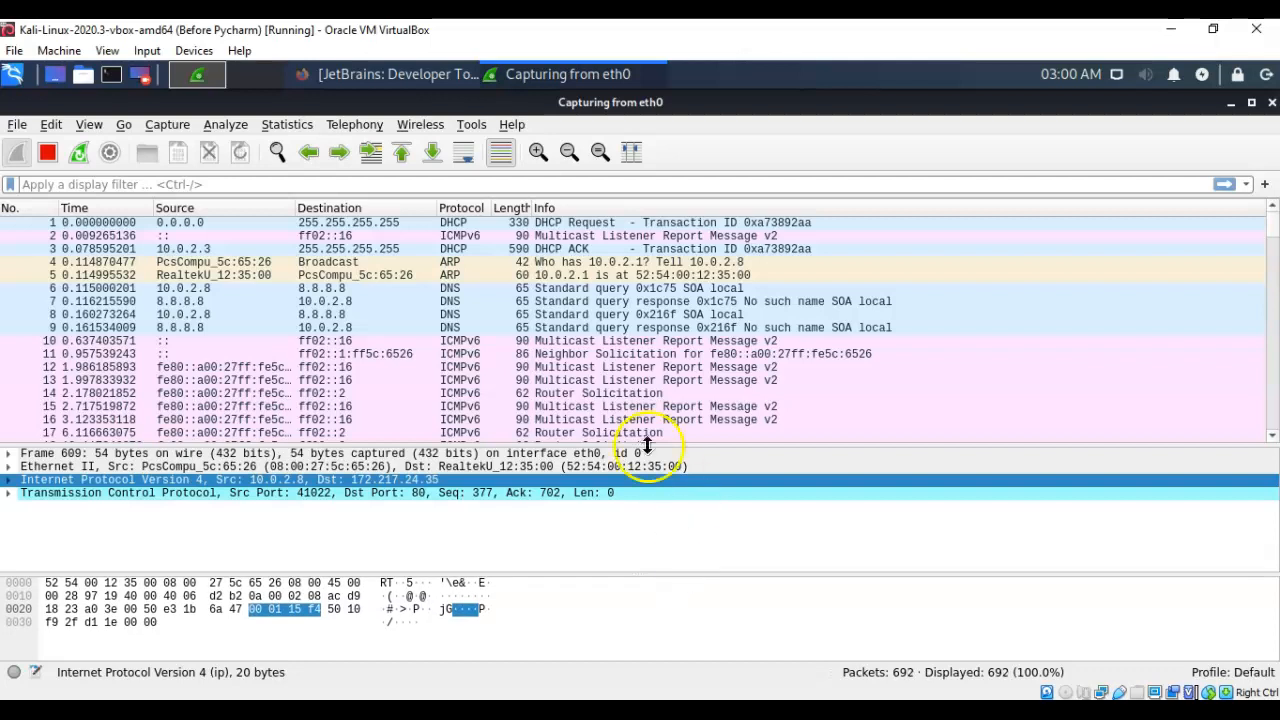
click(558, 305)
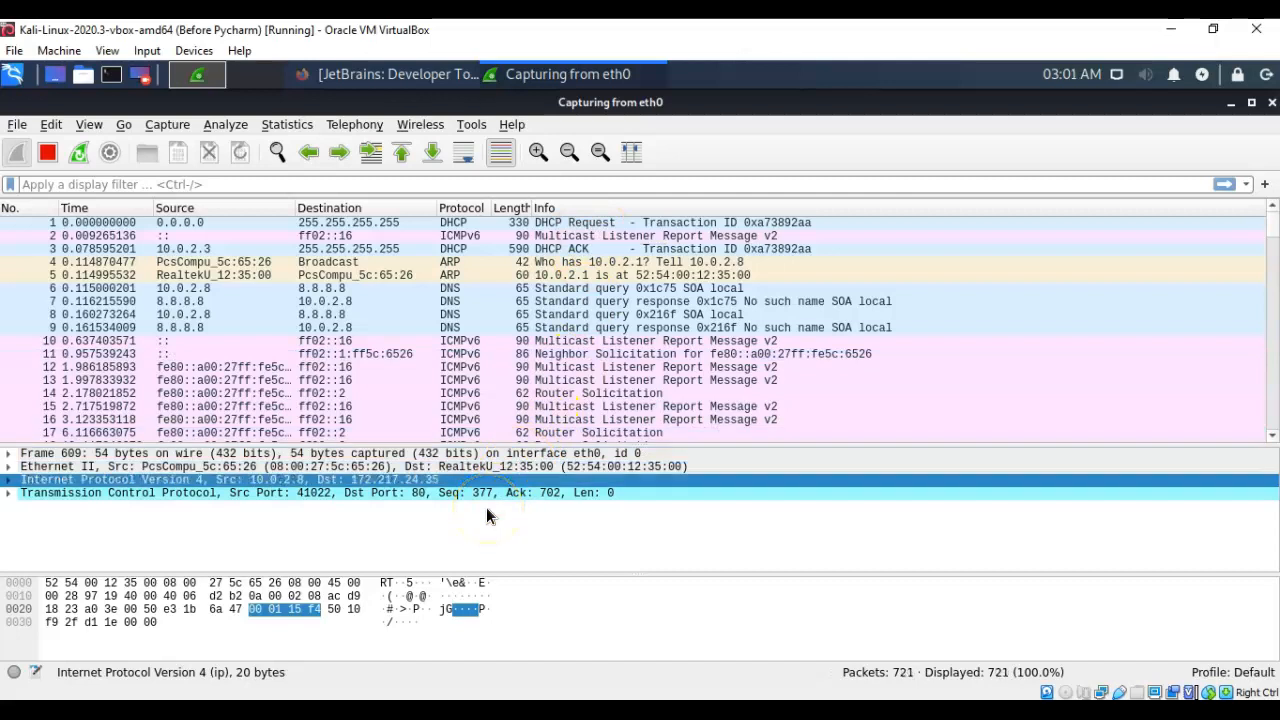
click(290, 248)
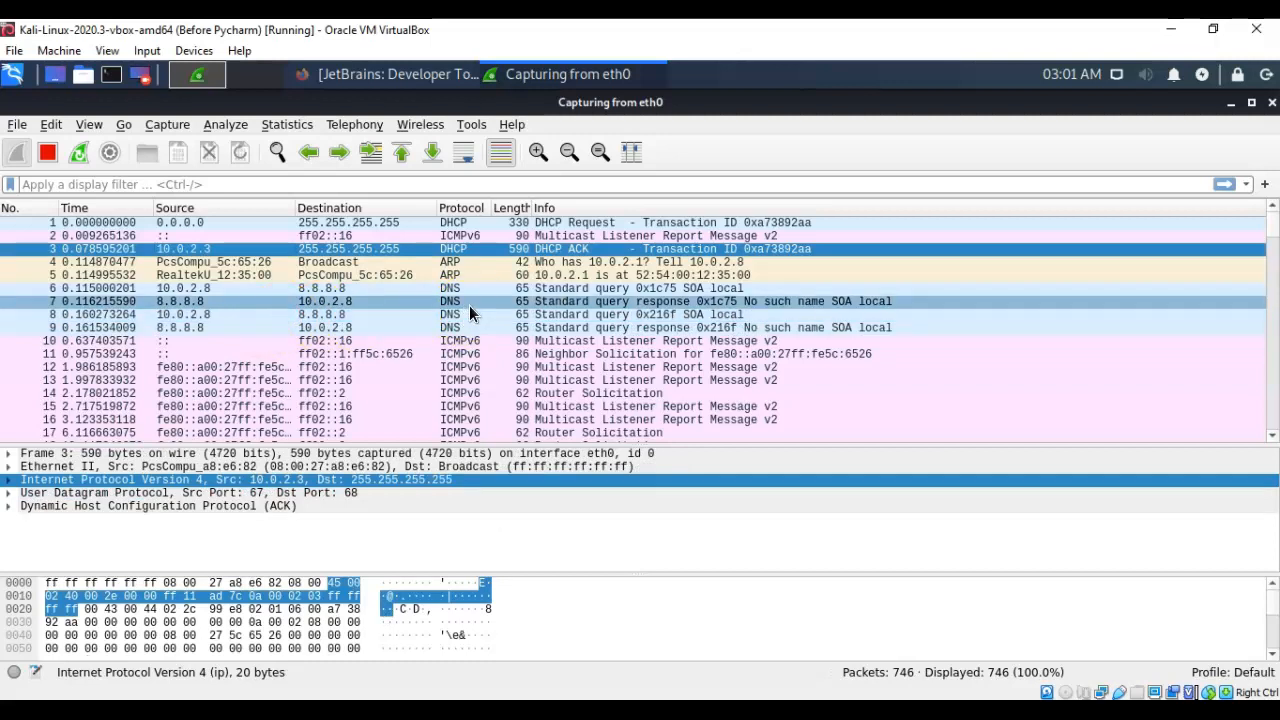
click(197, 252)
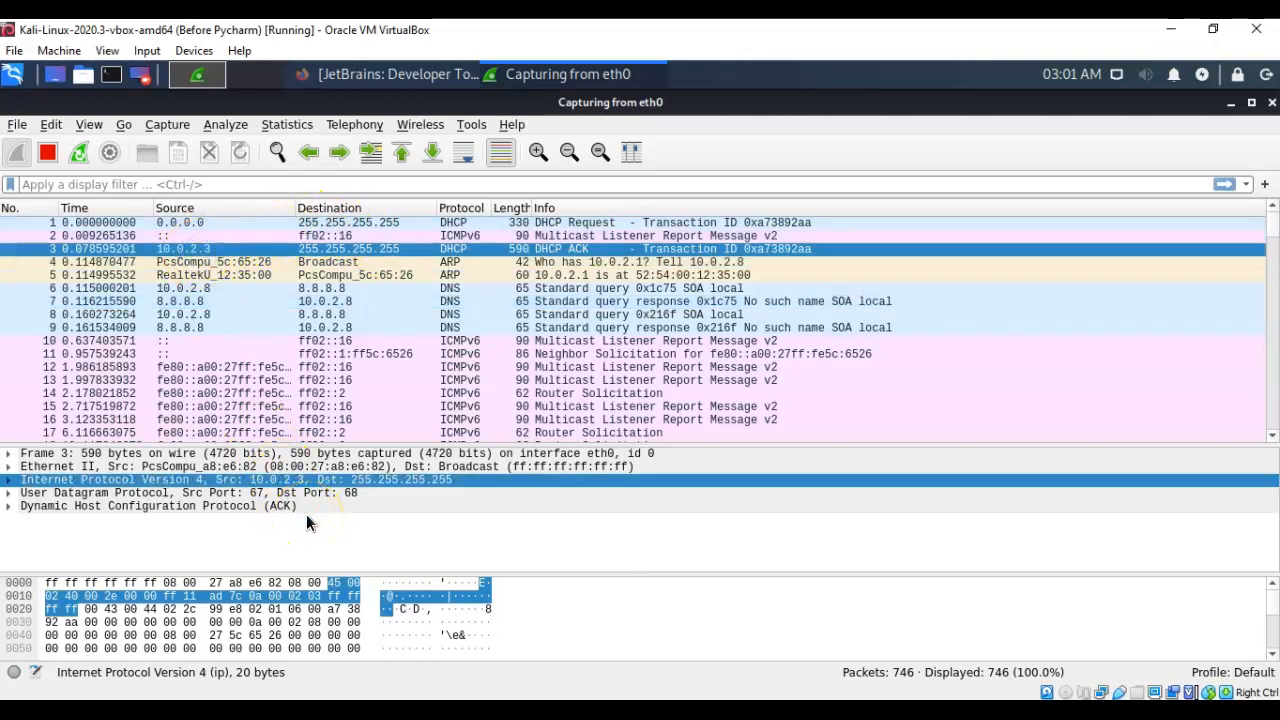
Expand the Frame section of packet 3 and examine its details down to the coloring rule entries.
click(10, 493)
click(10, 466)
click(10, 453)
click(8, 454)
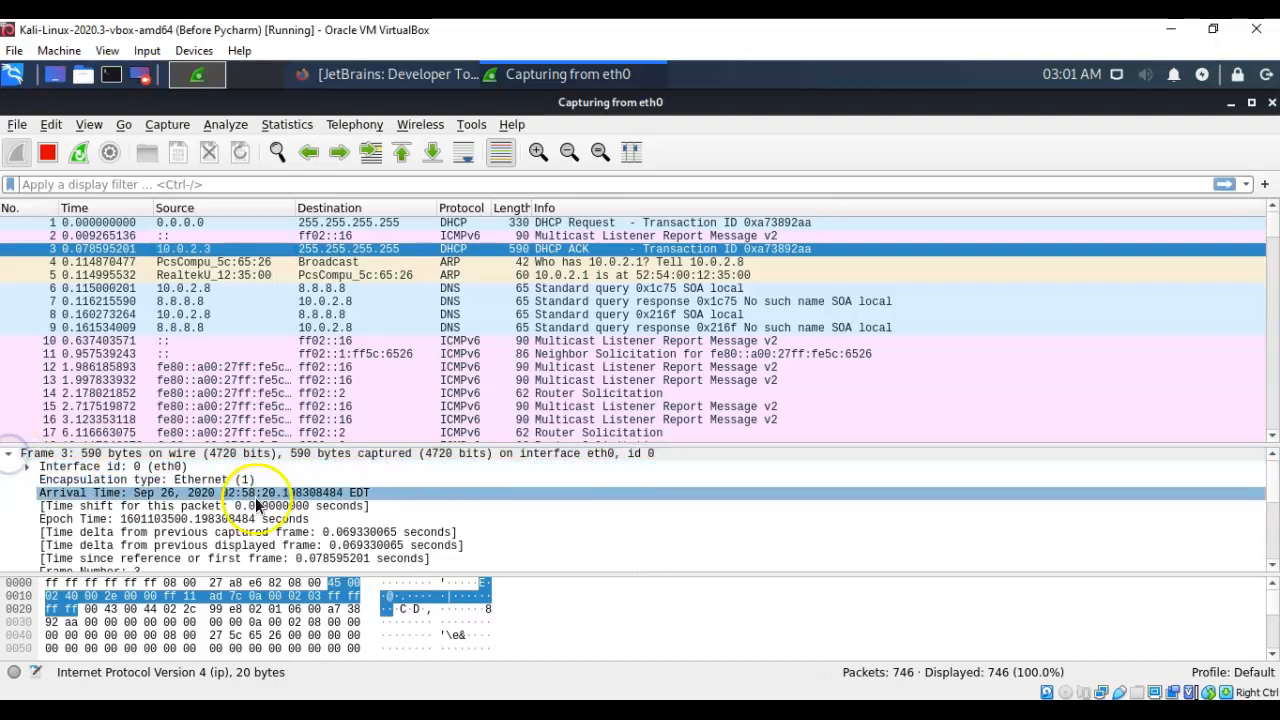
scroll(403, 498, down, 2)
scroll(403, 498, down, 1)
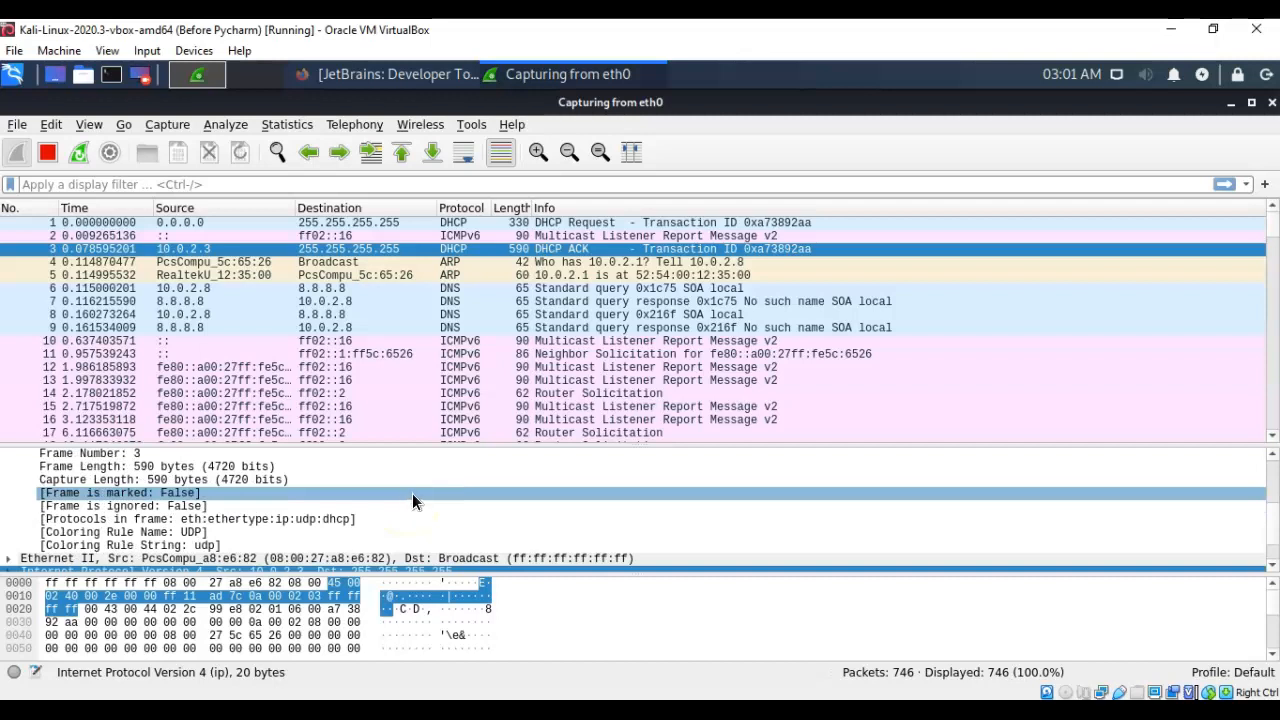
Switch the raw byte display of packet 3 from hexadecimal to bits.
click(335, 608)
click(312, 610)
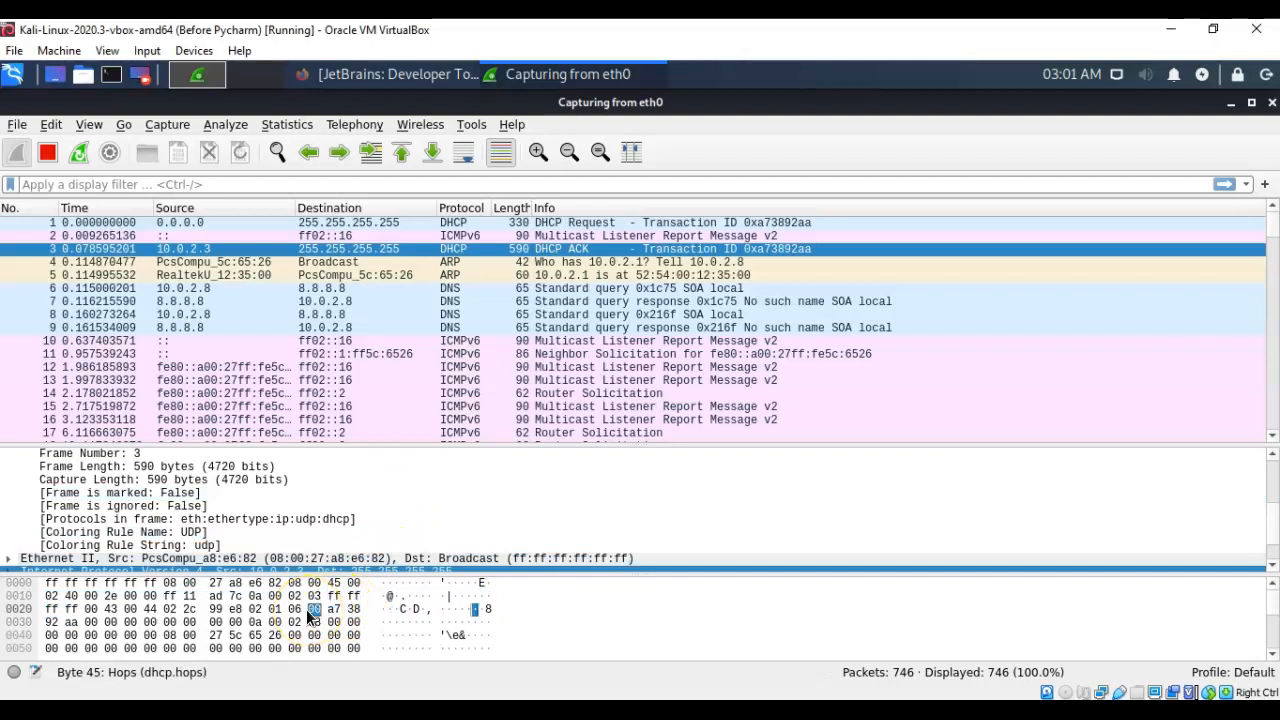
right_click(309, 615)
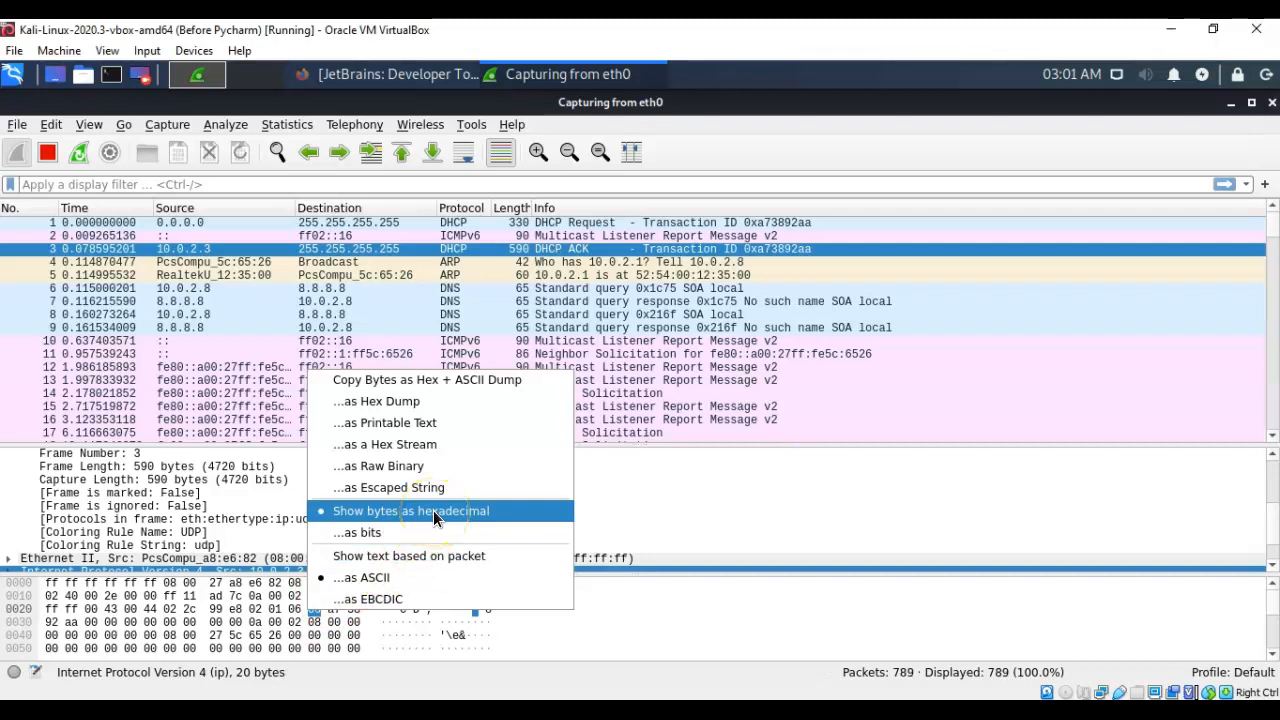
click(363, 535)
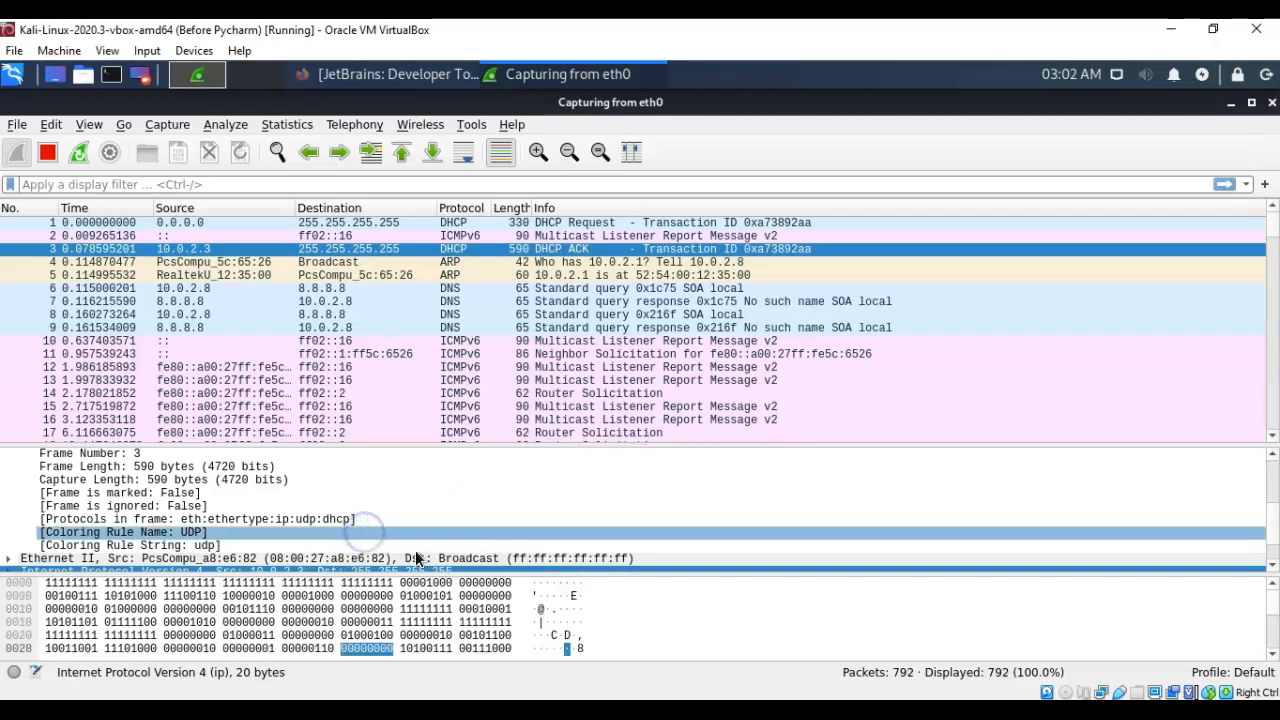
click(687, 622)
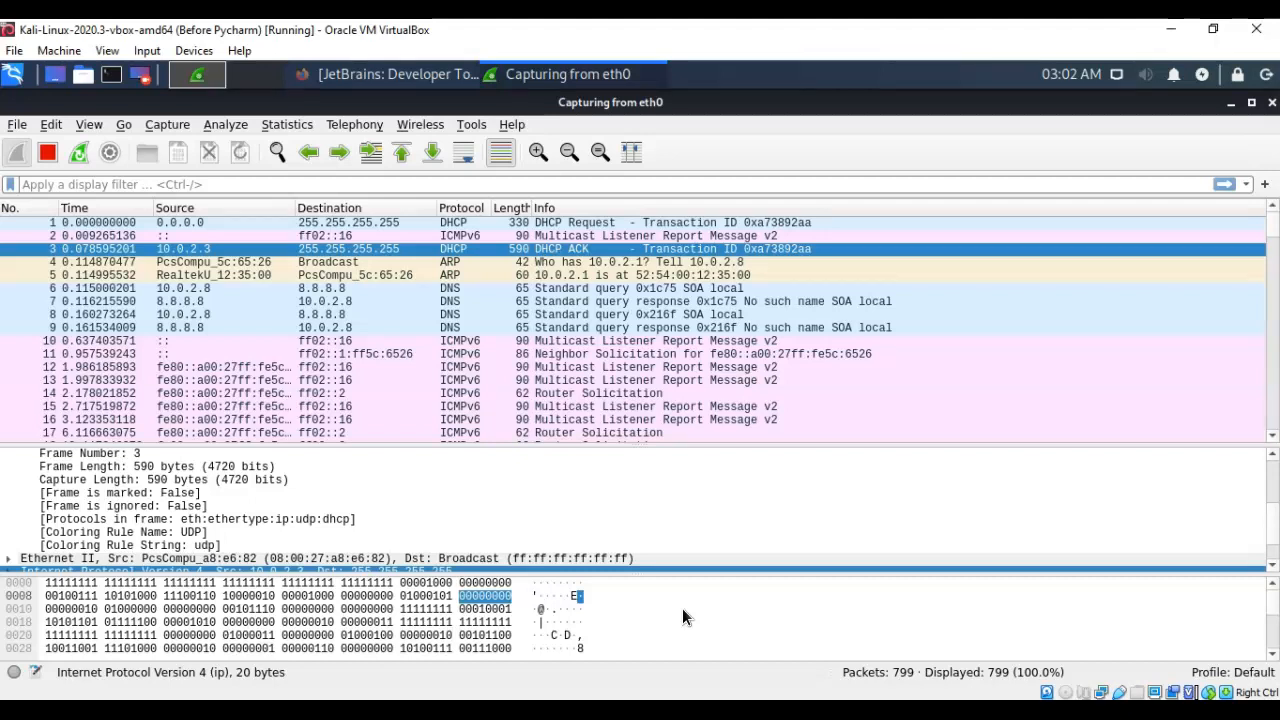
click(632, 508)
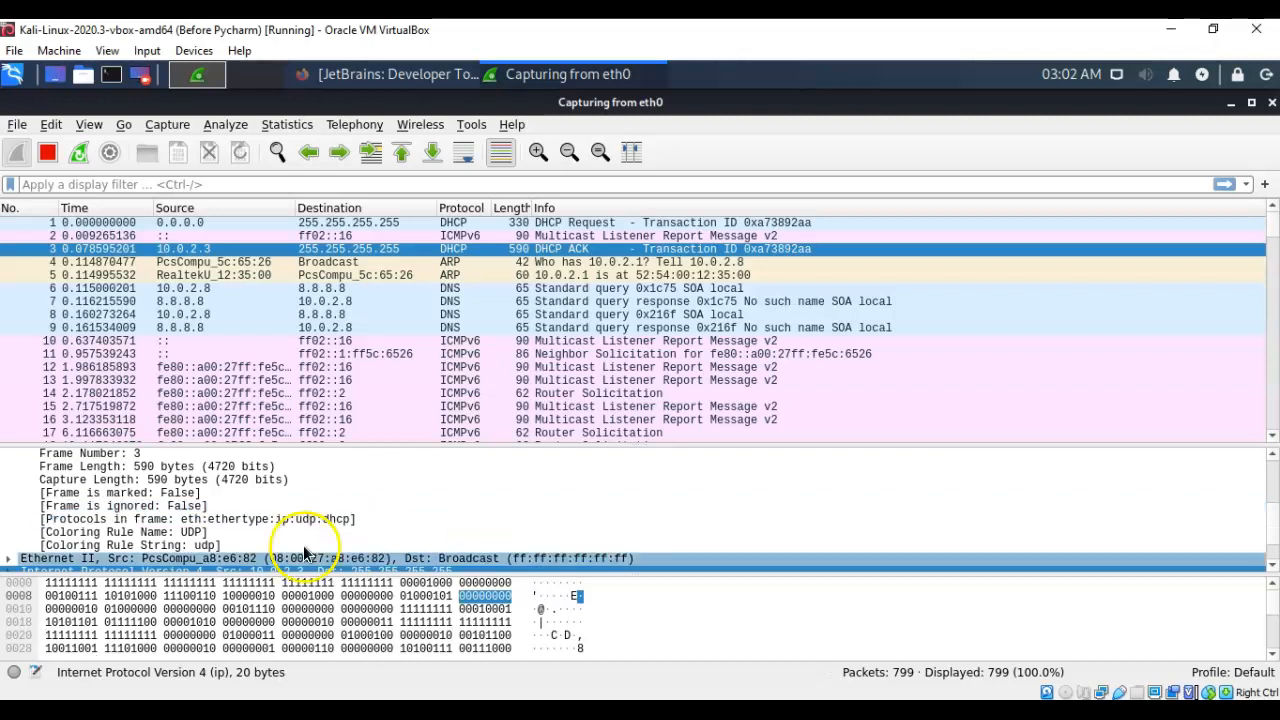
Hide the packet bytes area so that only the packet list and packet details are shown.
click(31, 665)
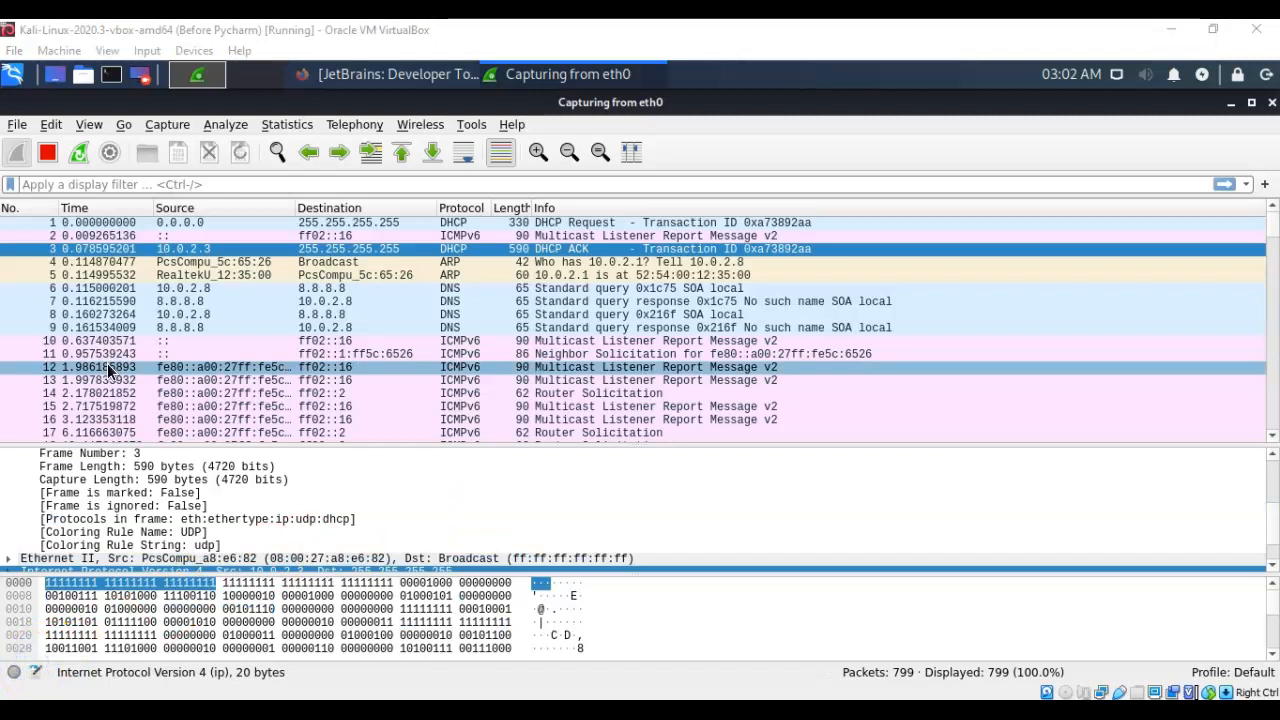
click(84, 125)
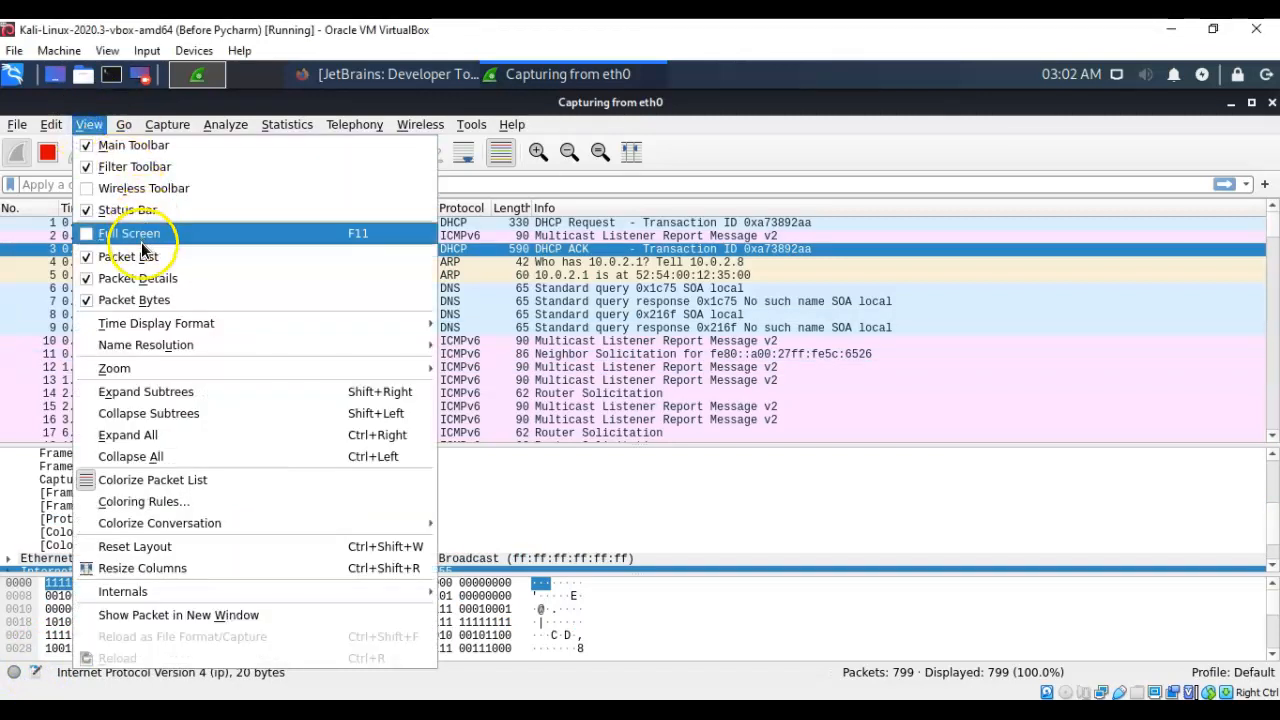
click(142, 299)
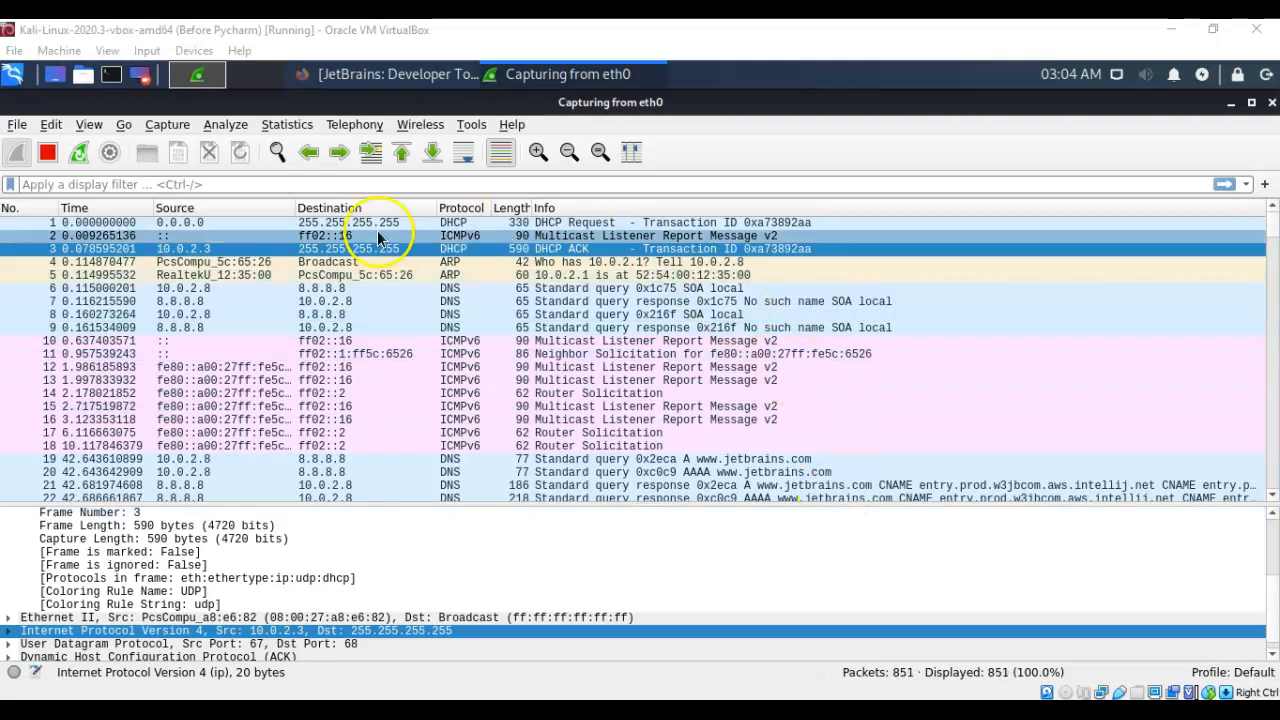
Review the Columns, Font and Colors, and Layout pages of the preferences, and close them without saving.
click(51, 126)
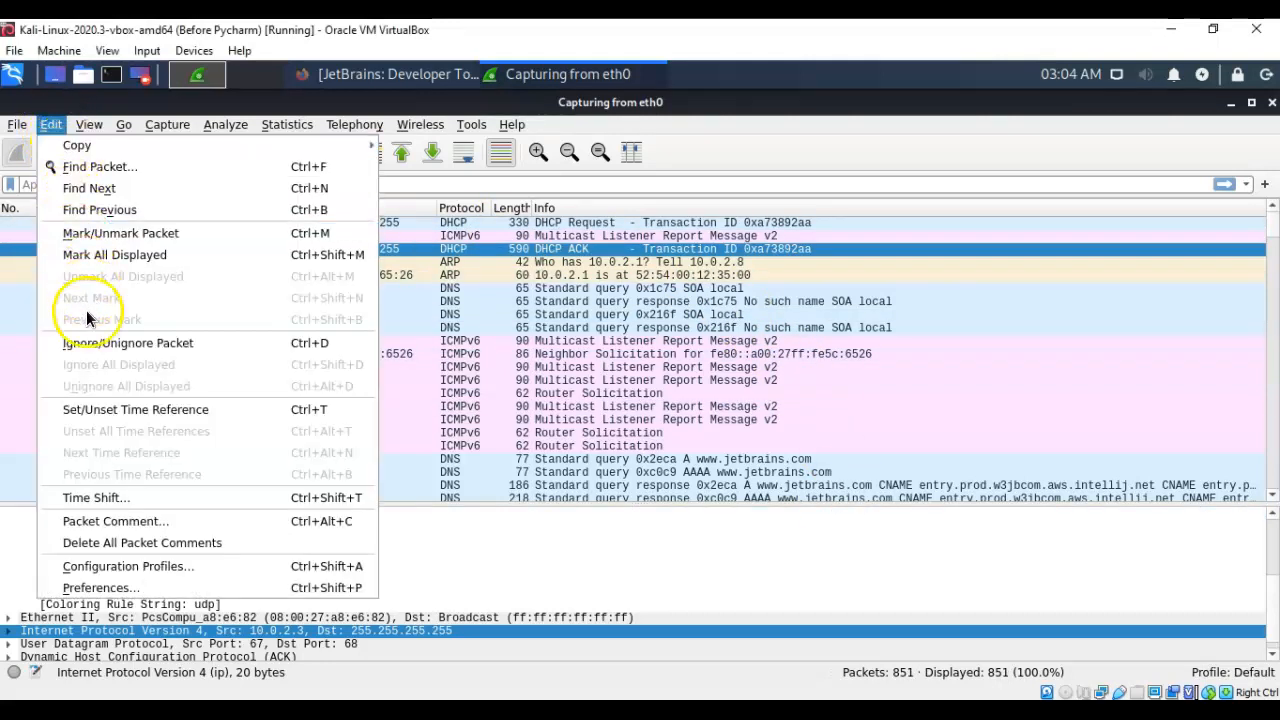
click(104, 588)
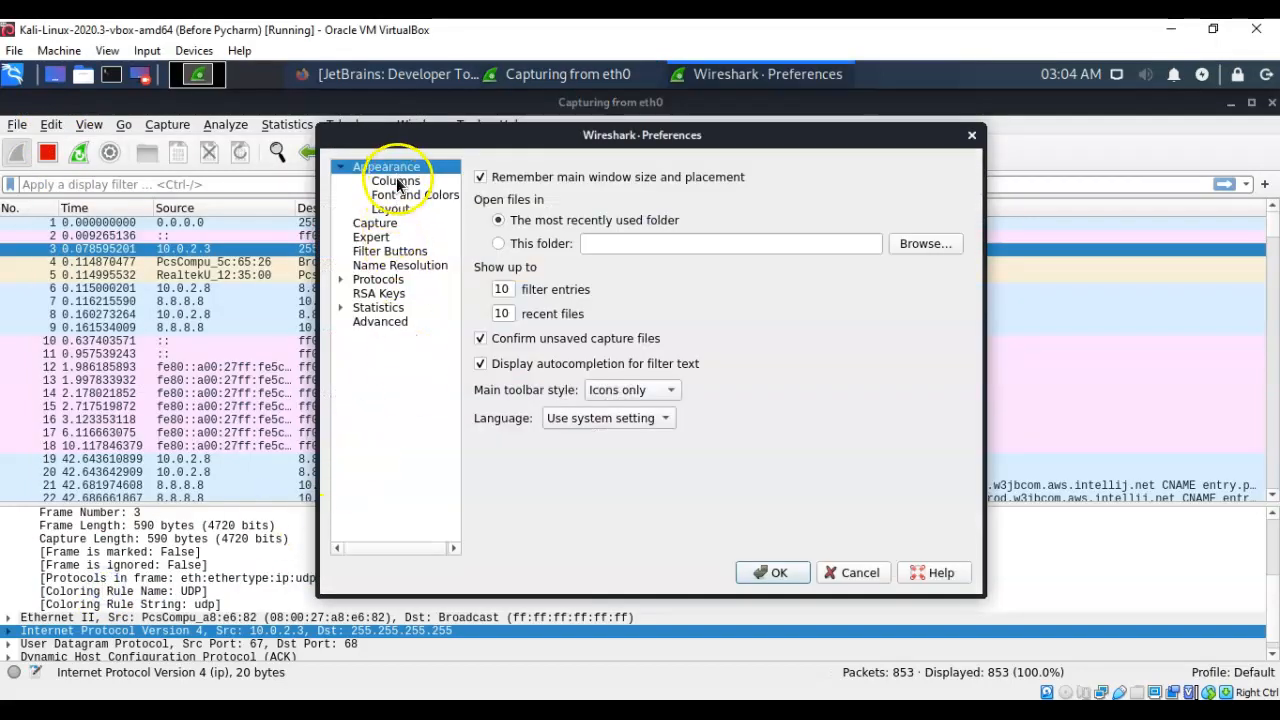
click(397, 182)
click(400, 197)
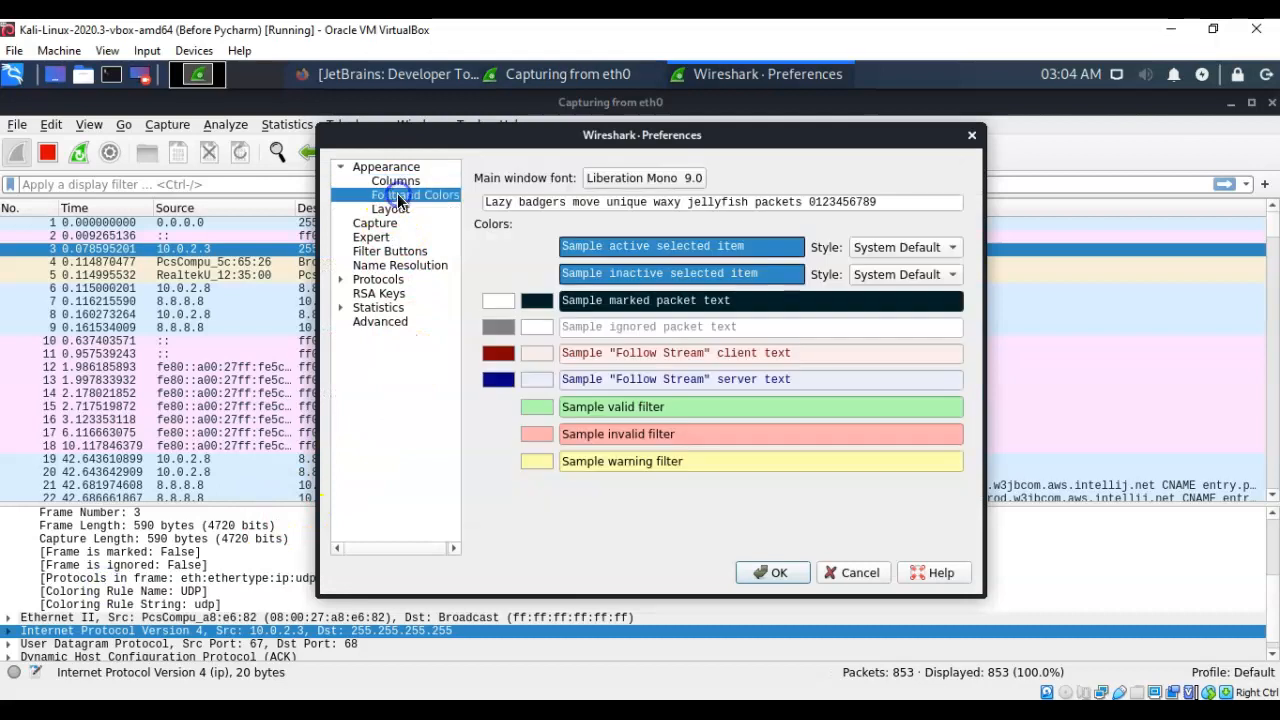
click(391, 209)
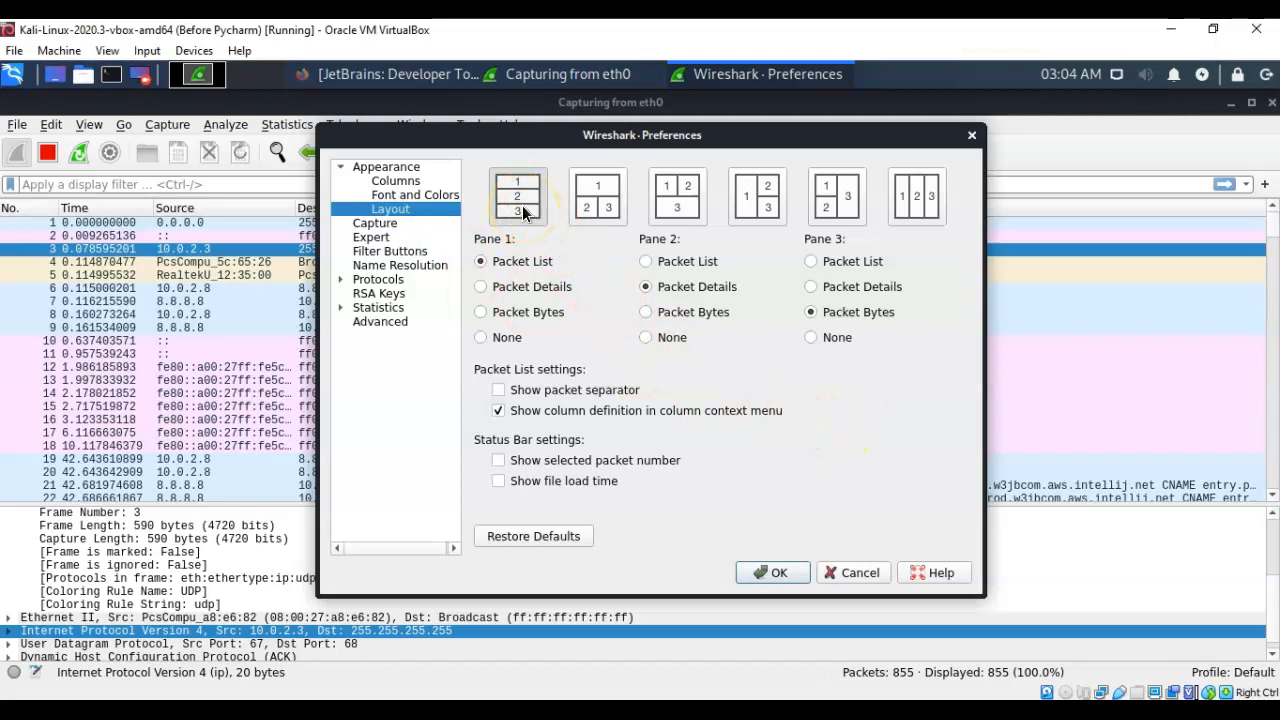
click(593, 210)
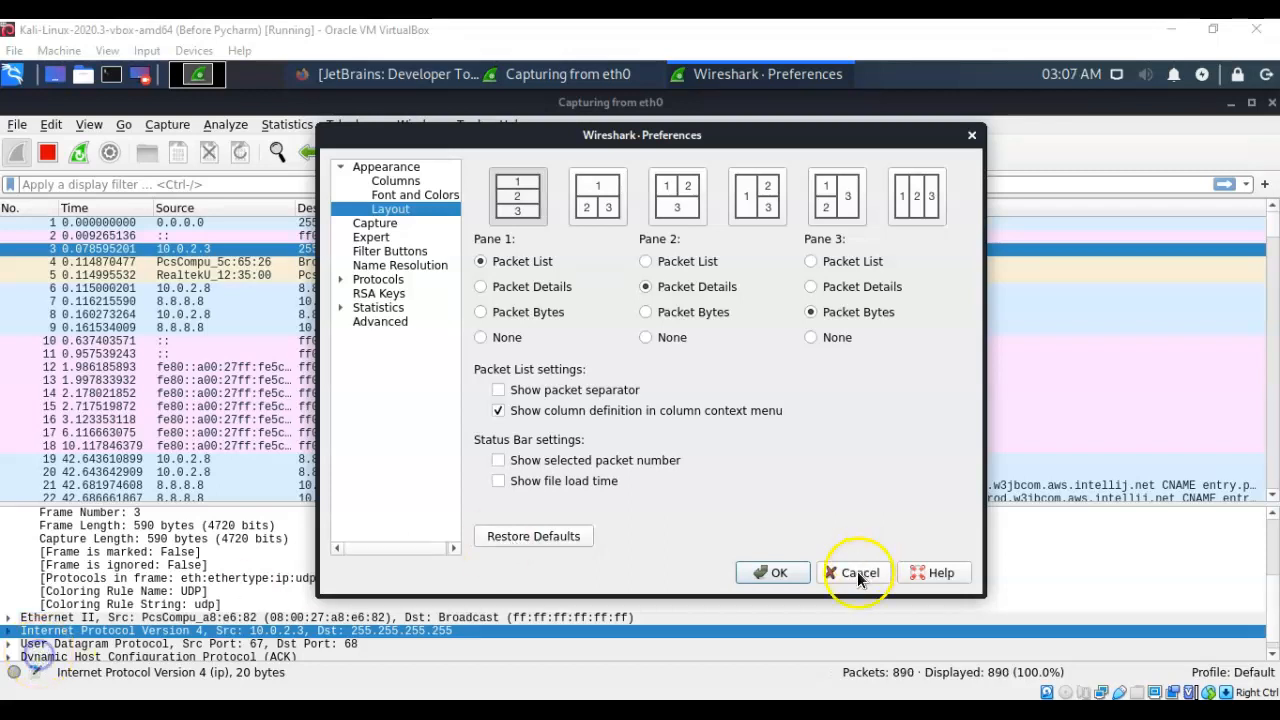
click(856, 573)
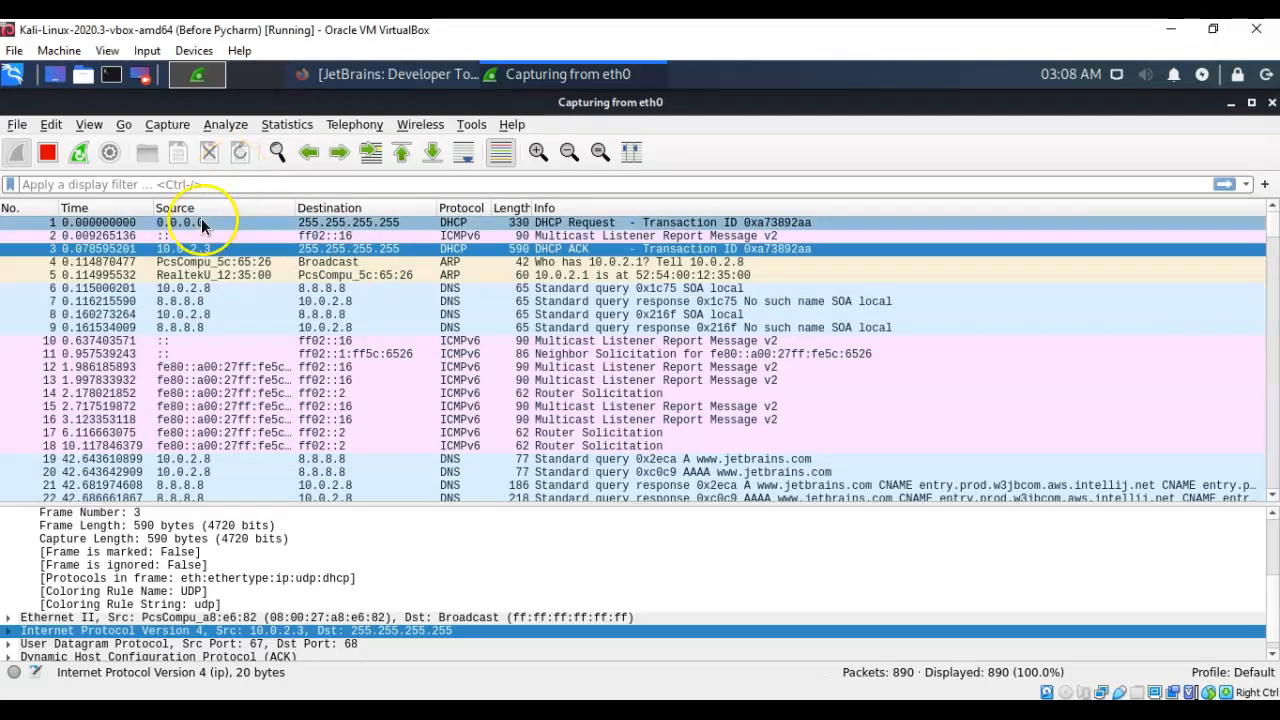
Apply the display filter http to the captured packets.
click(217, 187)
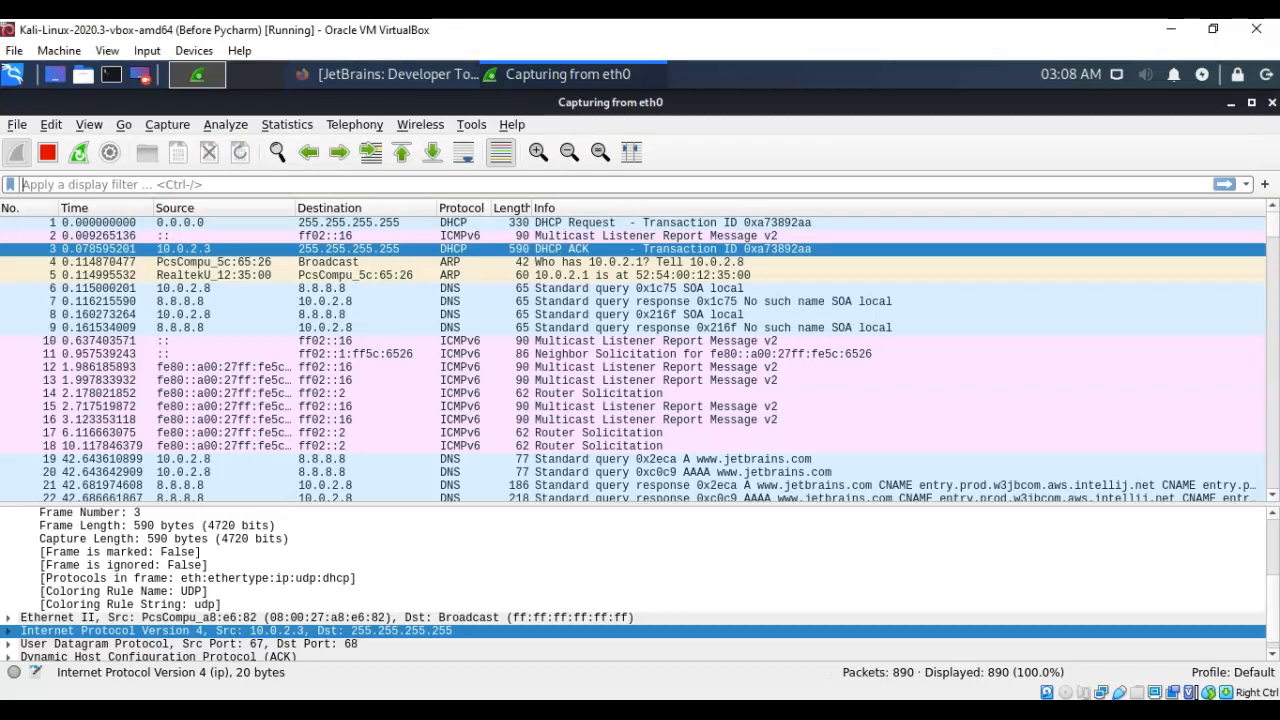
click(285, 184)
text(http)
click(1225, 184)
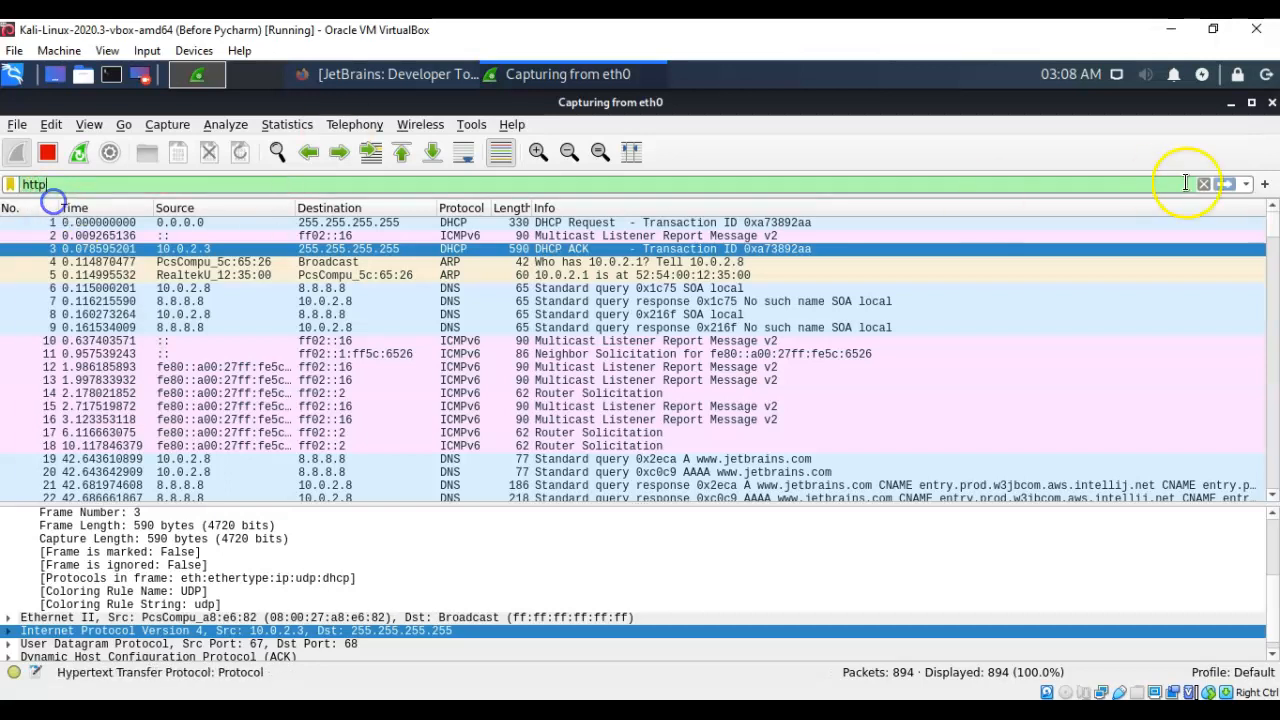
click(989, 402)
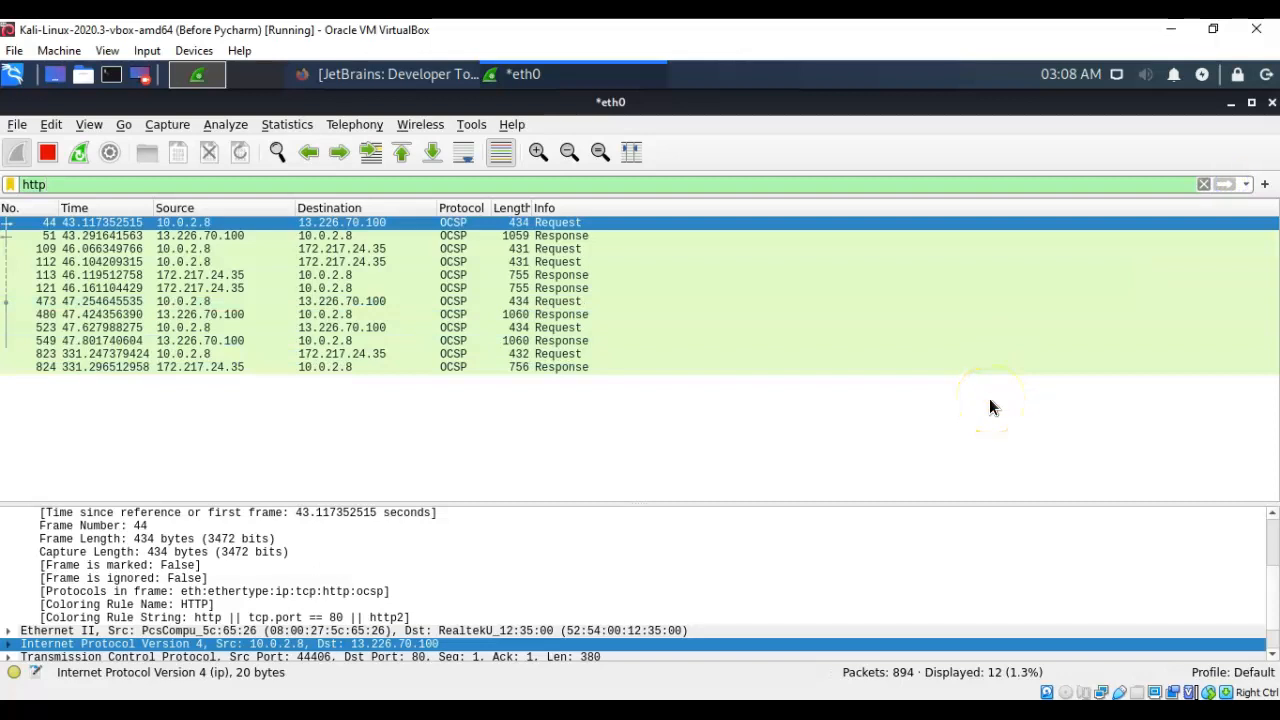
Check the name resolution options for physical, network and transport addresses.
click(46, 657)
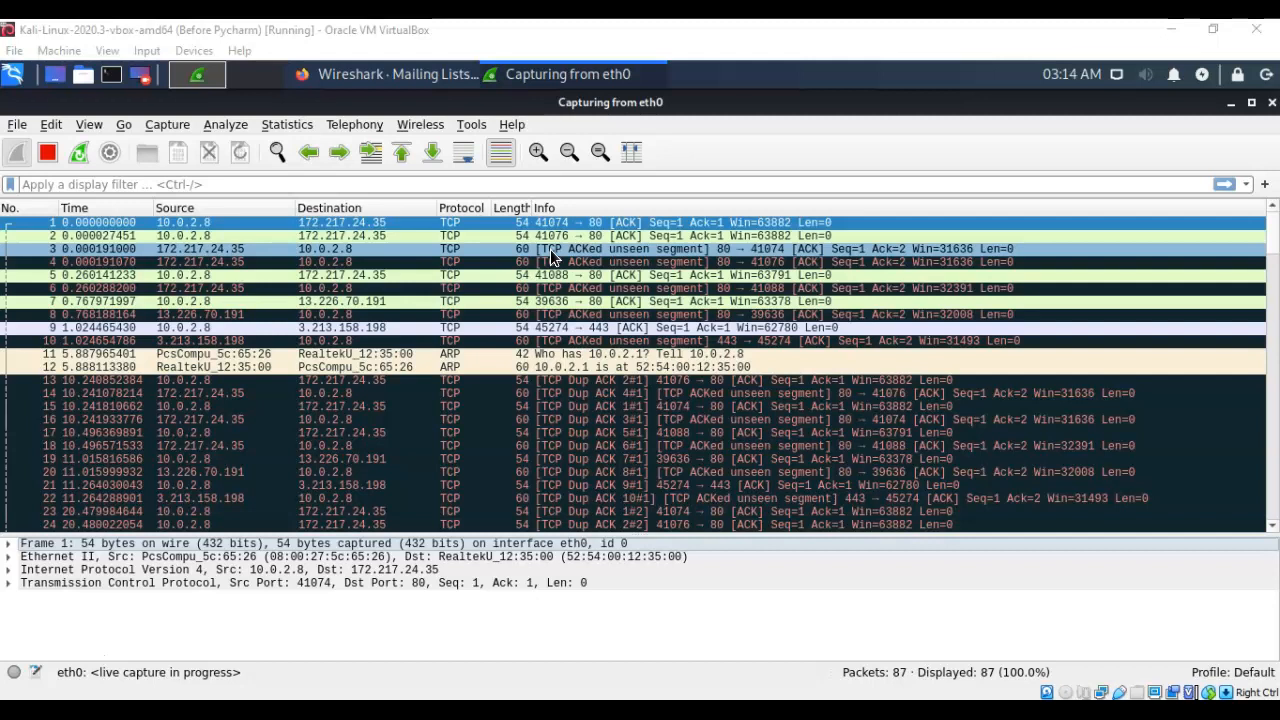
click(92, 126)
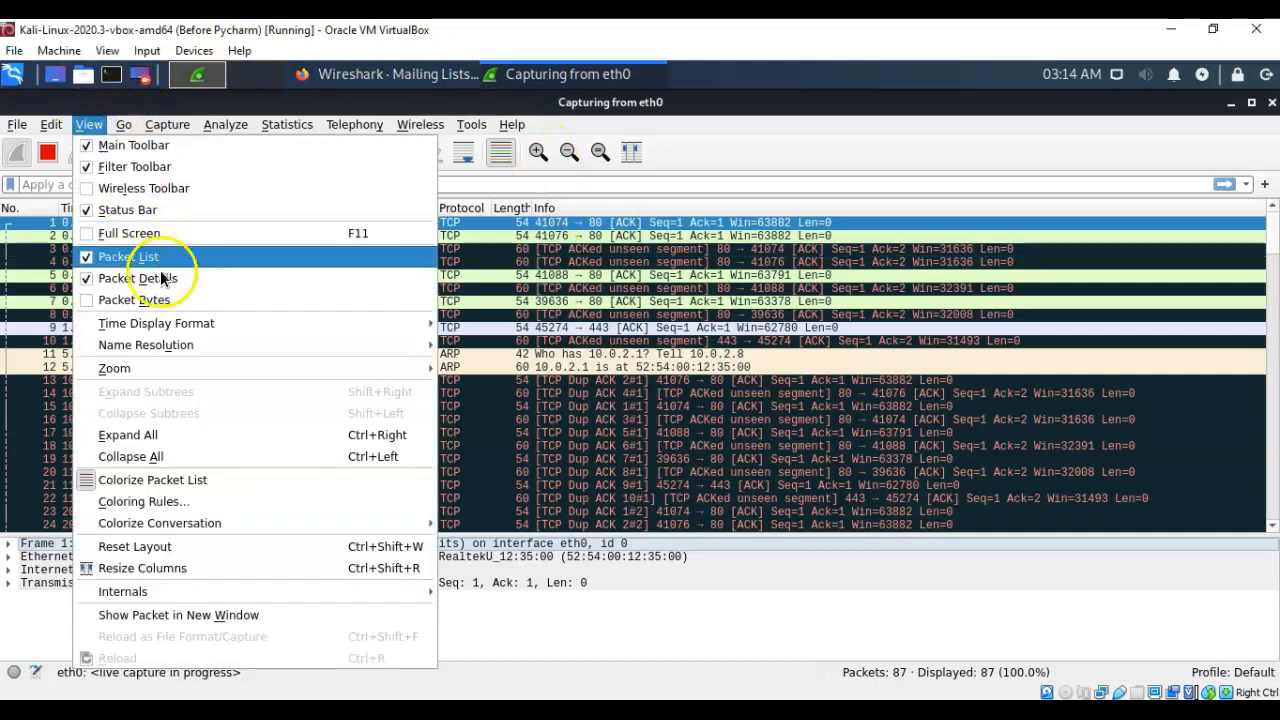
mouse_move(162, 345)
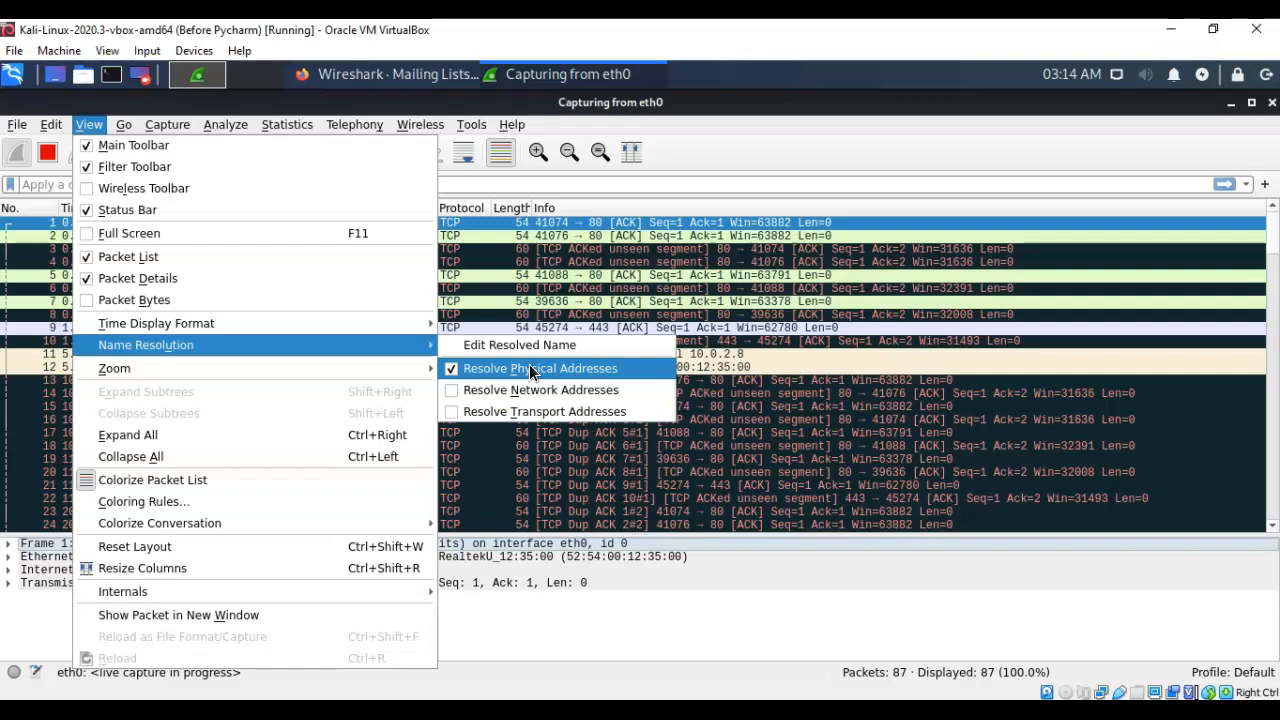
click(549, 482)
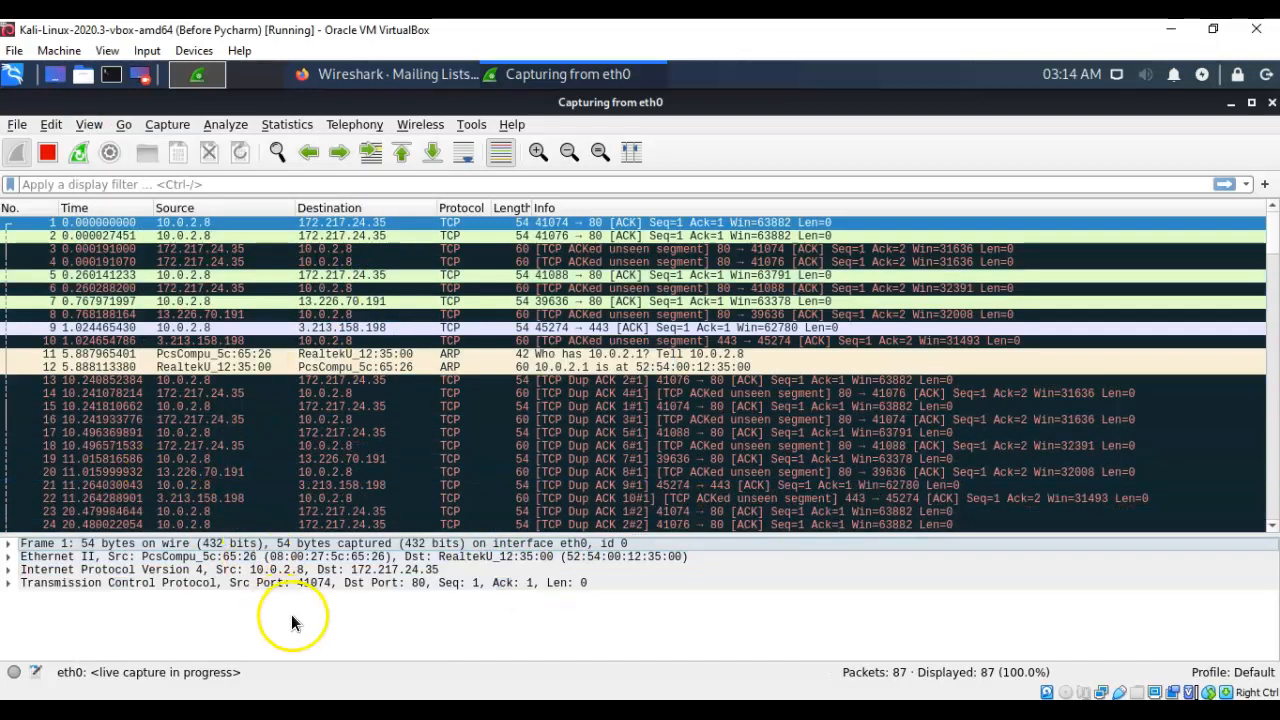
Compare the protocol layers of packets 1, 9, 13 and 7 in the packet details.
click(283, 572)
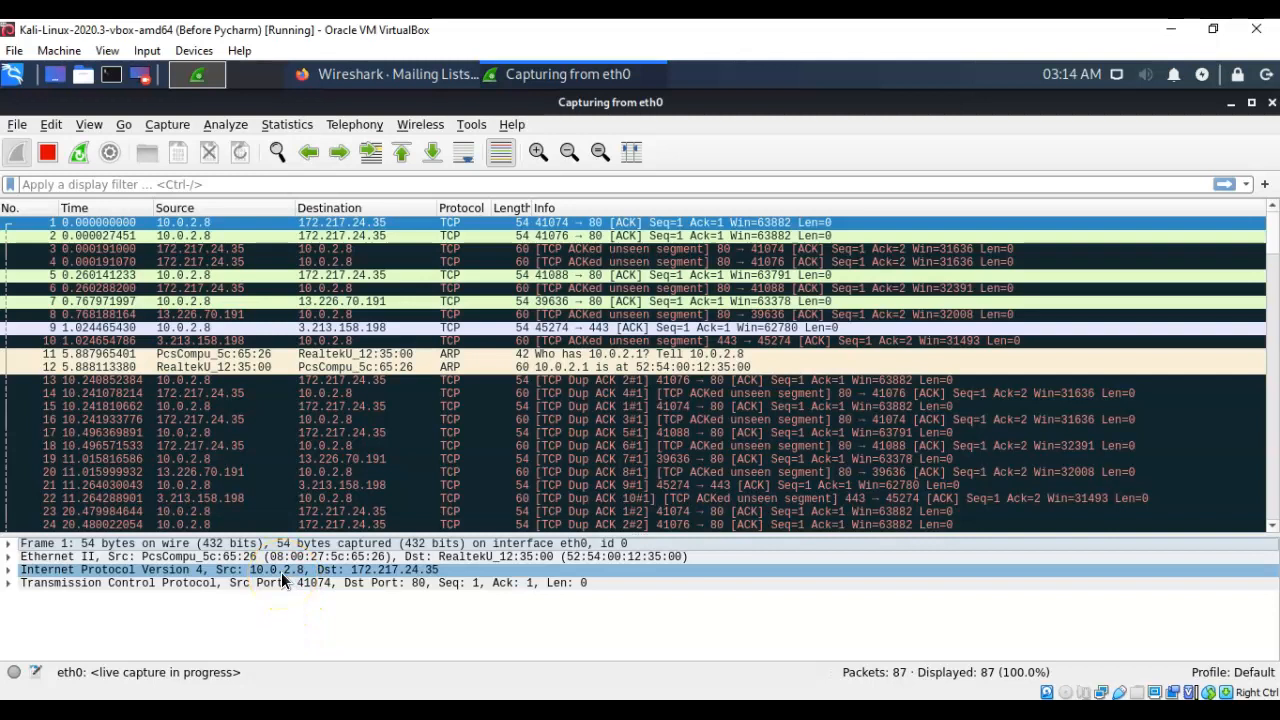
click(290, 600)
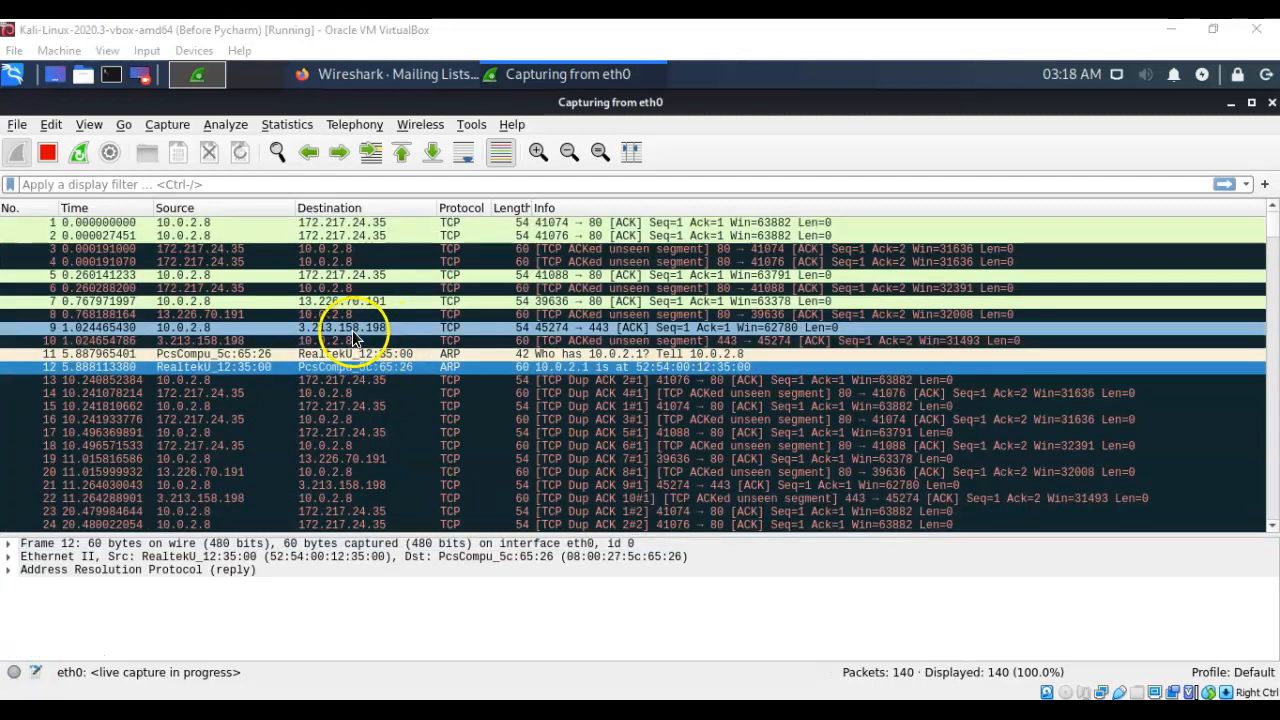
click(355, 329)
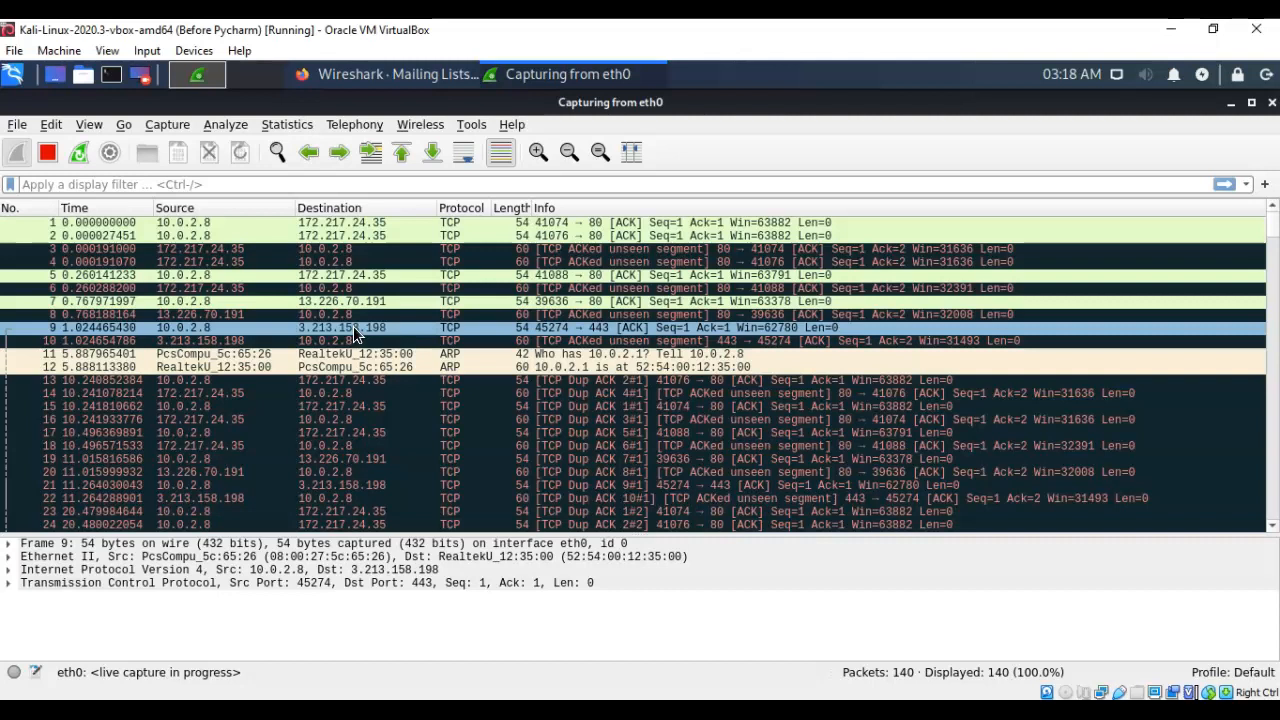
click(354, 384)
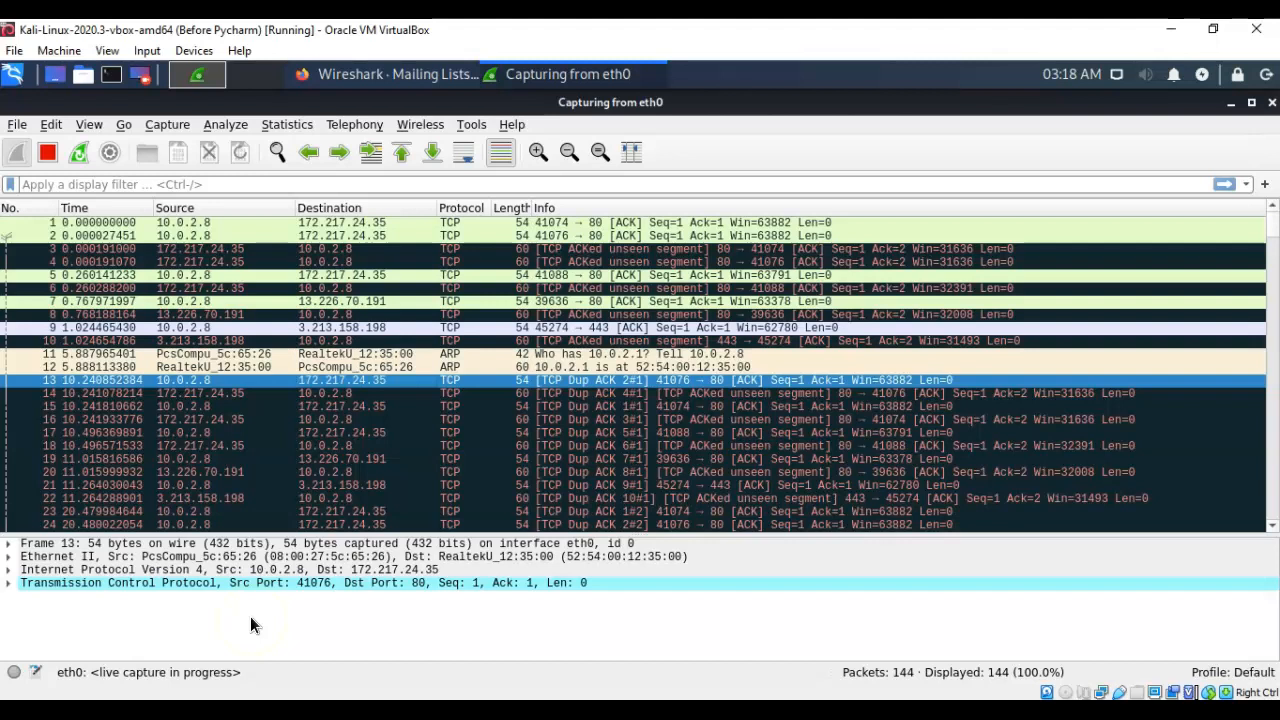
click(370, 301)
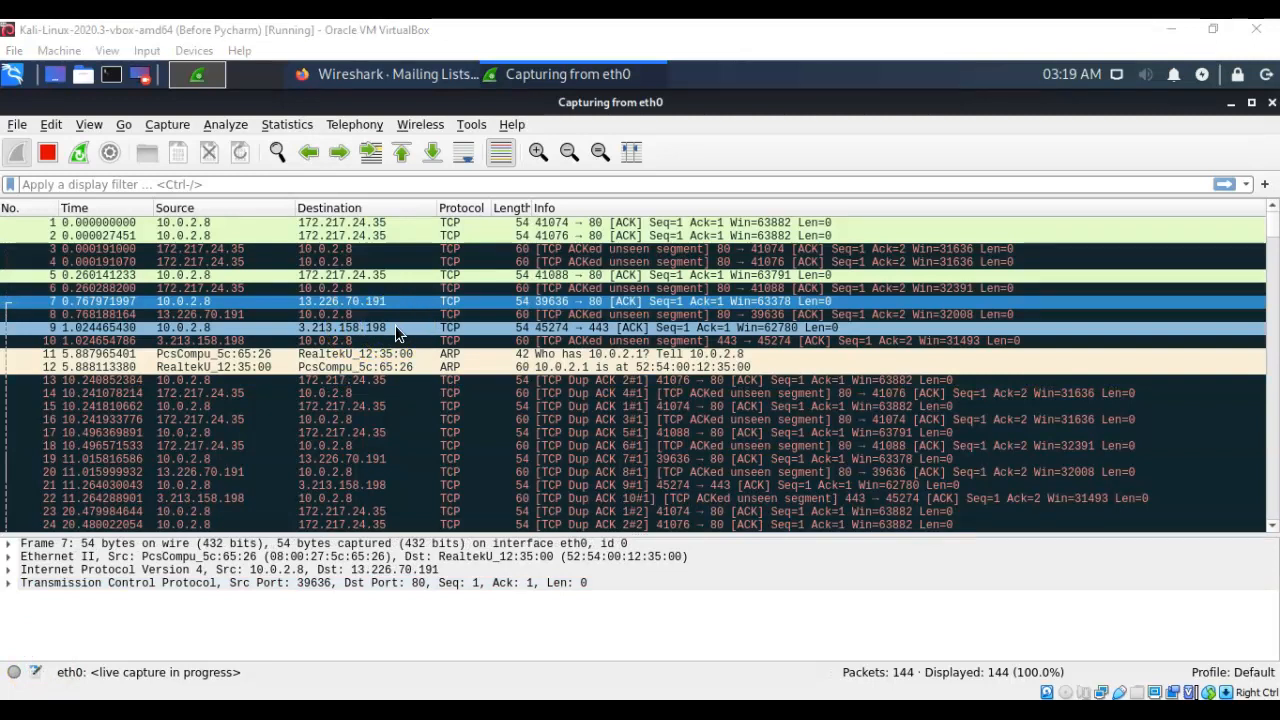
Select packet 9, expand its Ethernet II section and examine the destination, source and type fields.
click(395, 327)
click(268, 571)
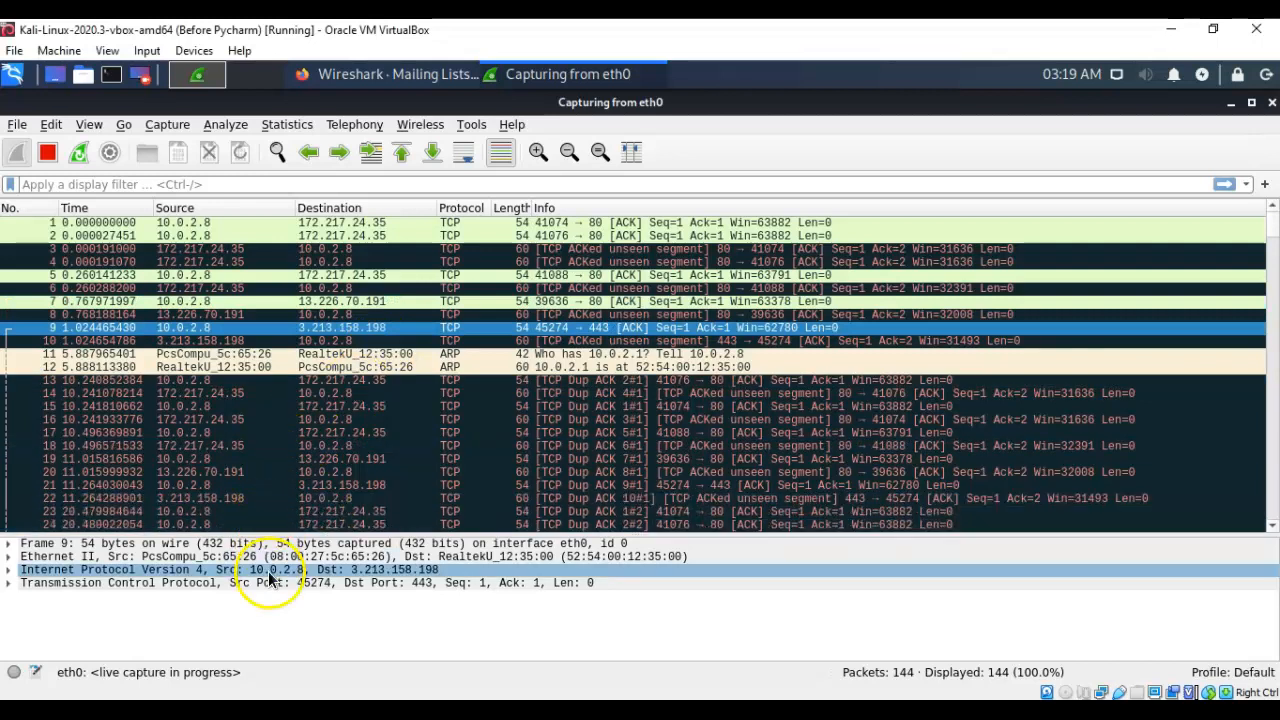
click(118, 556)
click(12, 545)
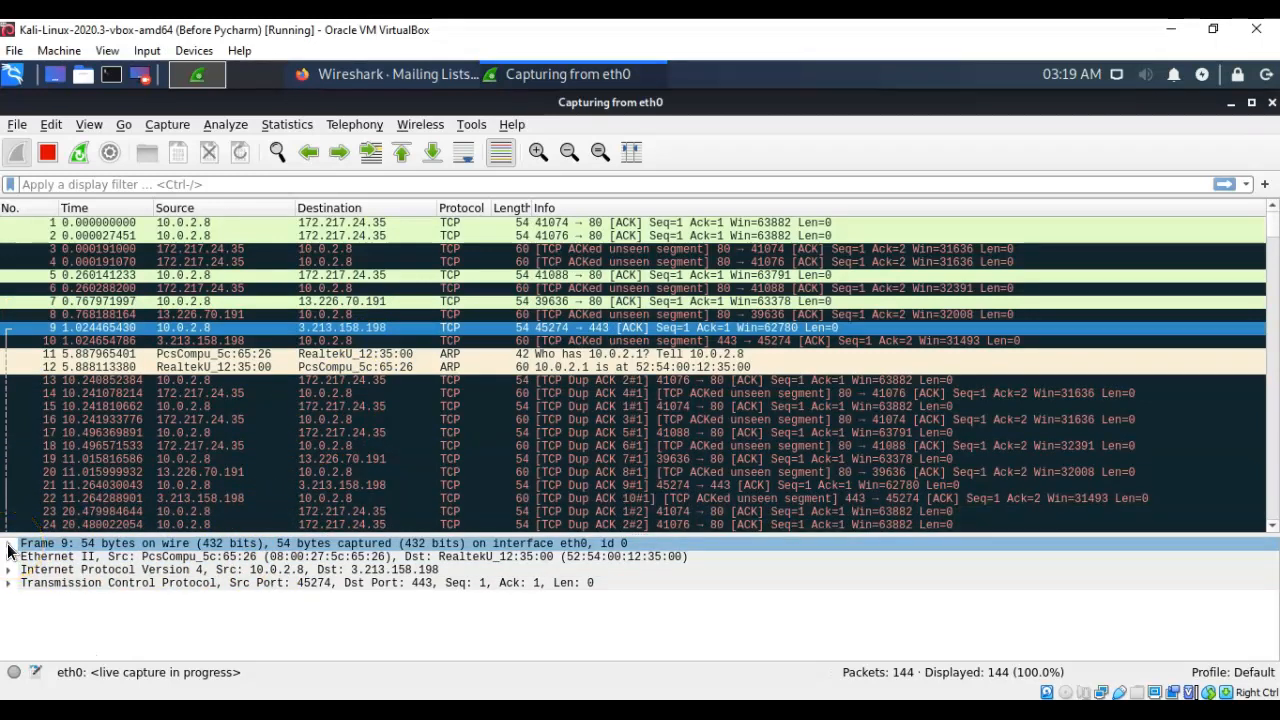
click(12, 569)
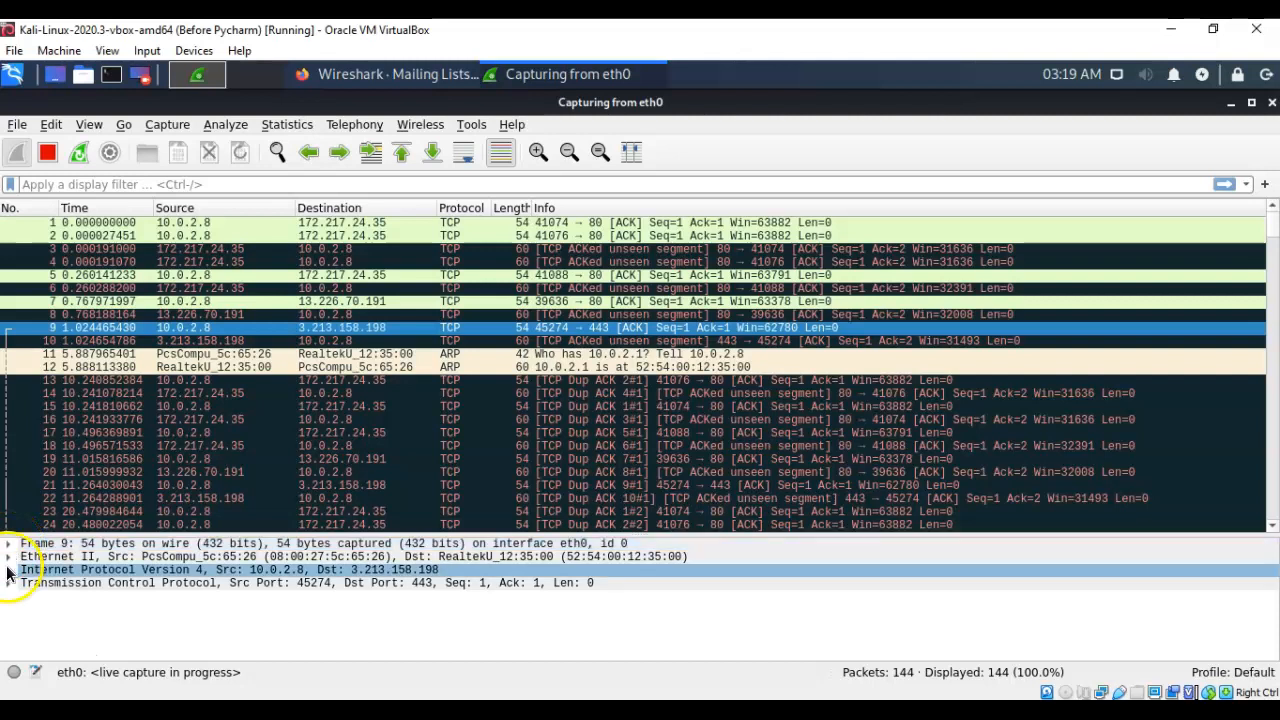
click(12, 556)
click(8, 556)
click(220, 596)
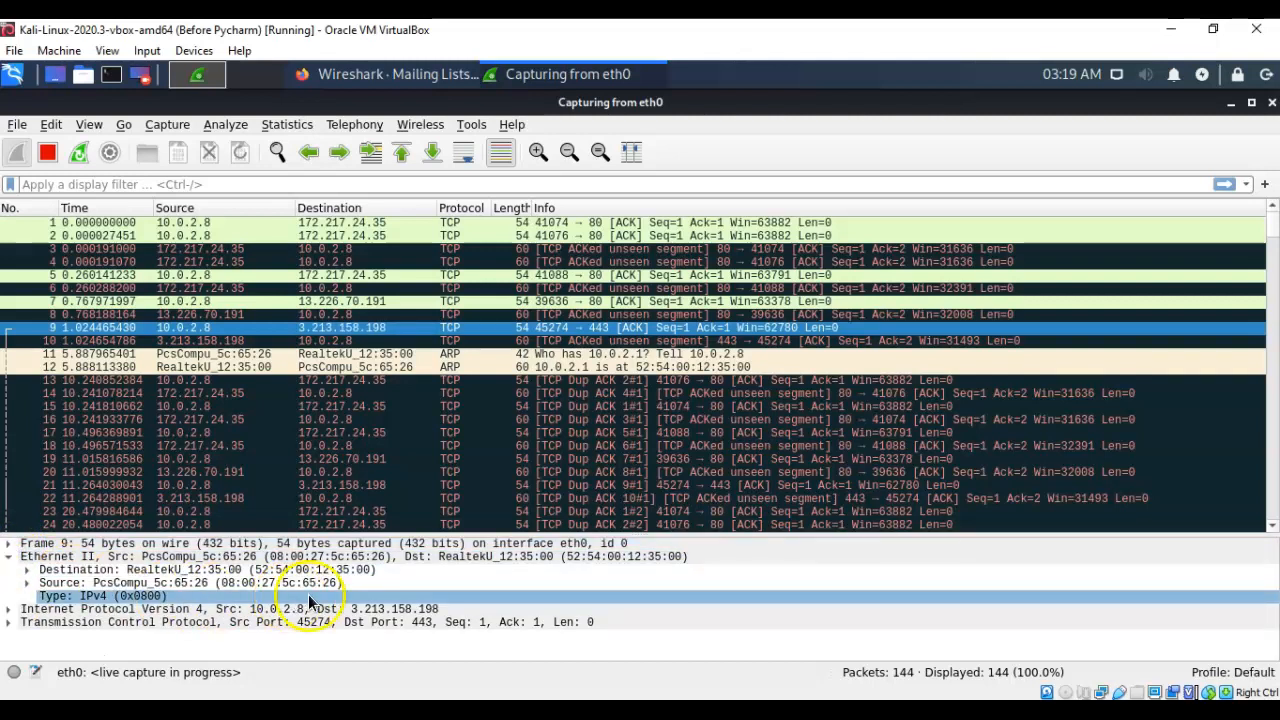
click(506, 583)
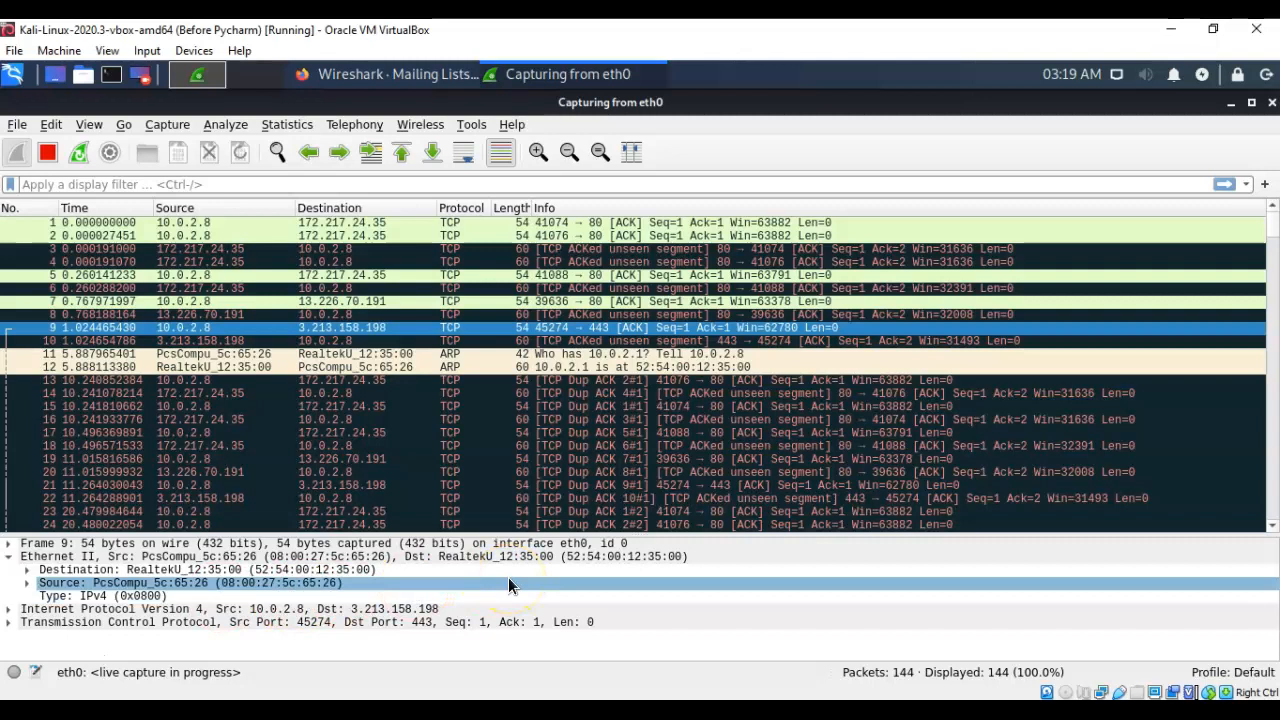
click(178, 596)
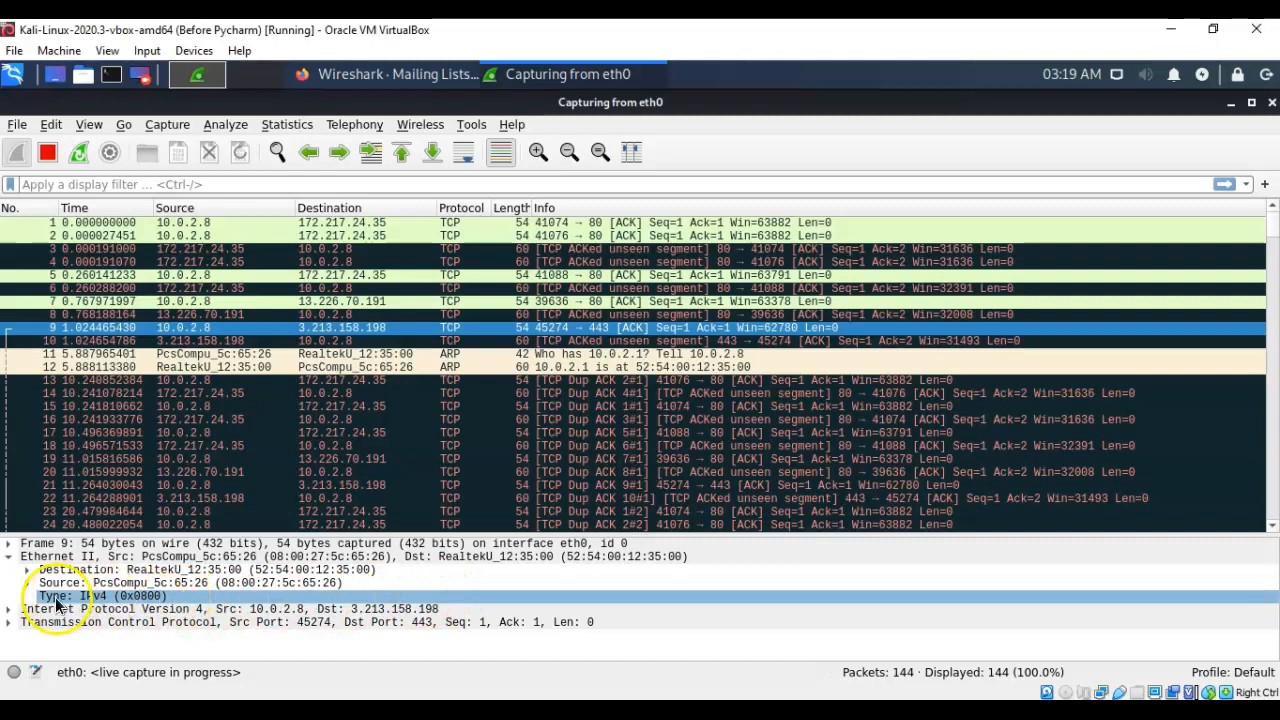
Expand the Internet Protocol Version 4 section of packet 9 and examine its fields, selecting the Protocol entry.
click(9, 610)
click(8, 610)
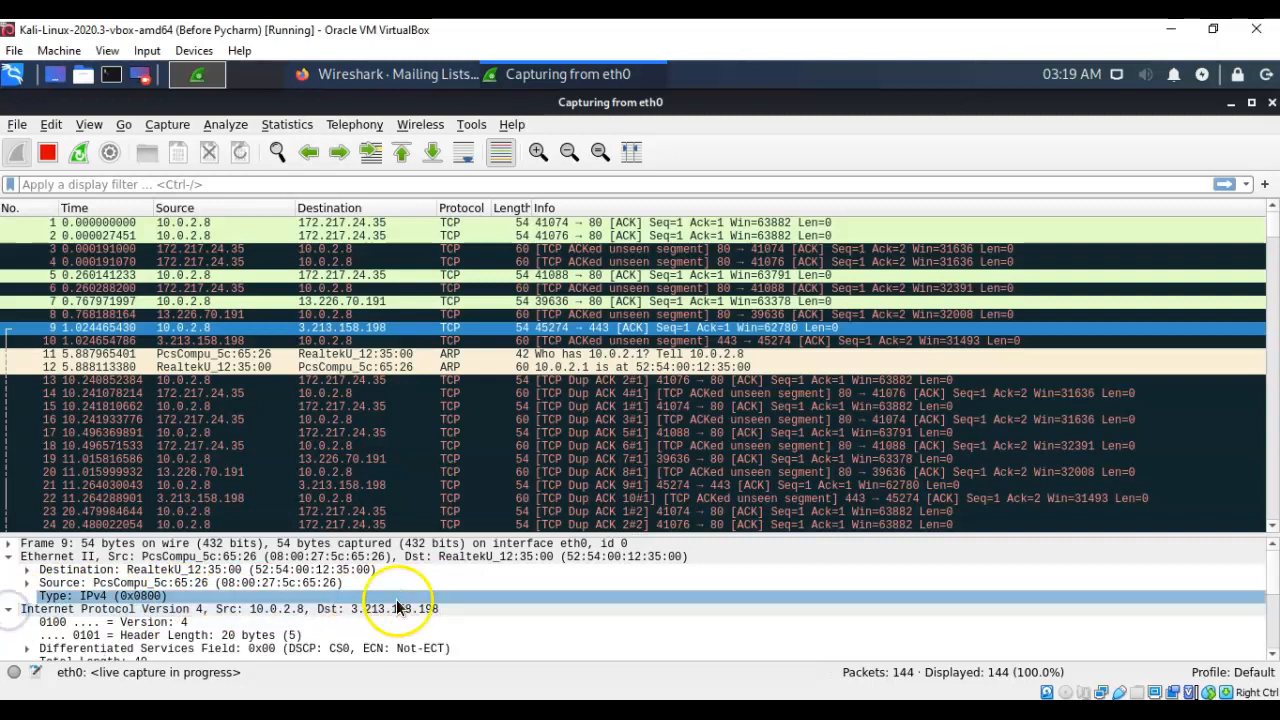
scroll(432, 599, down, 2)
scroll(432, 607, down, 2)
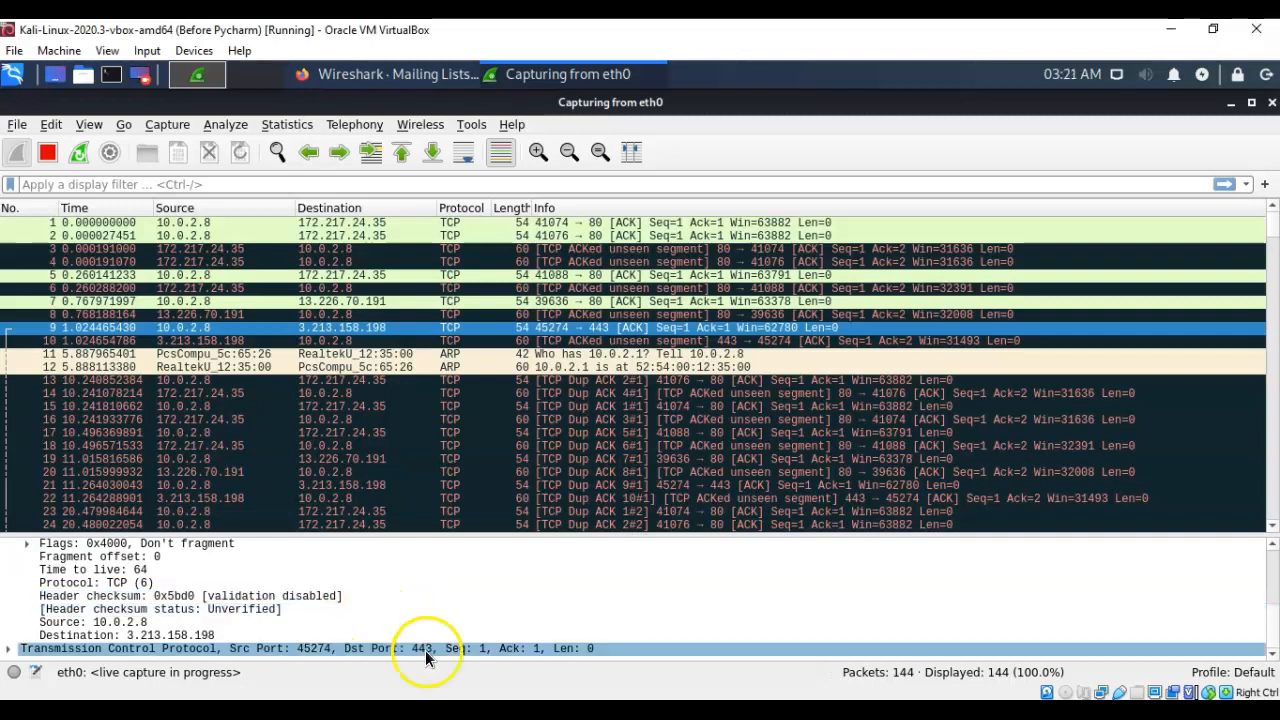
click(594, 591)
key(Up)
key(Up)
key(Up)
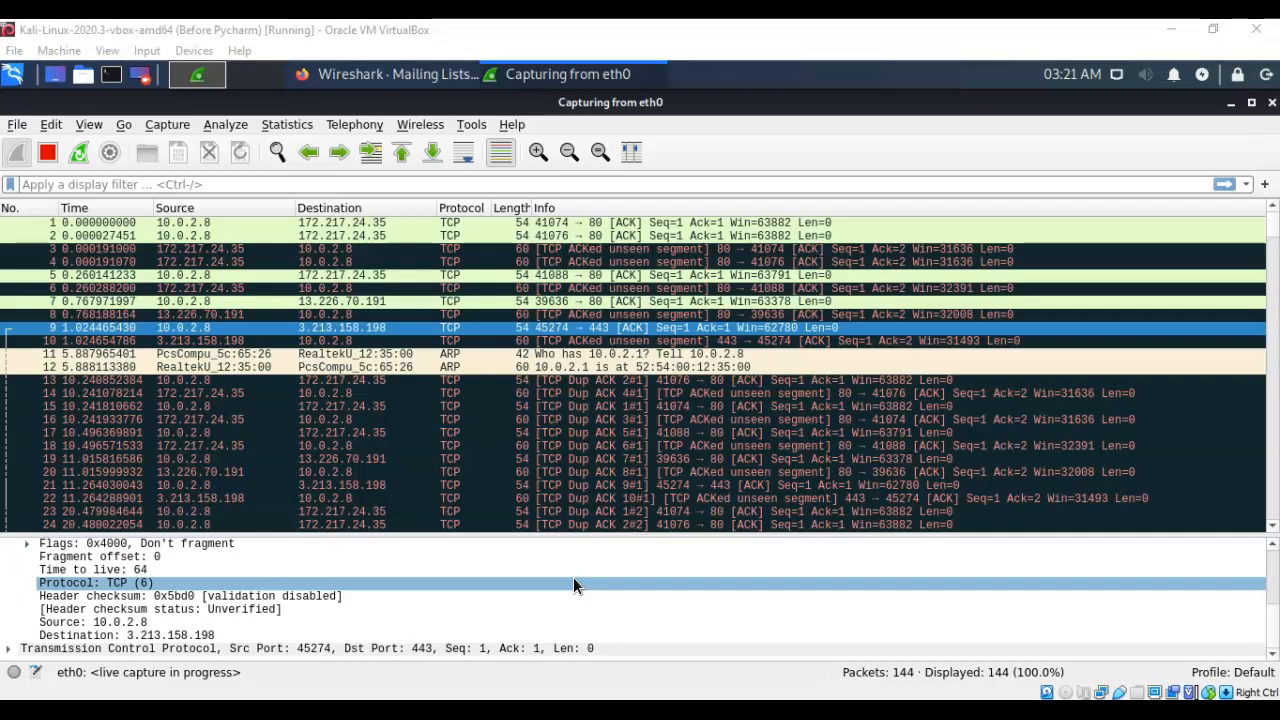
click(574, 582)
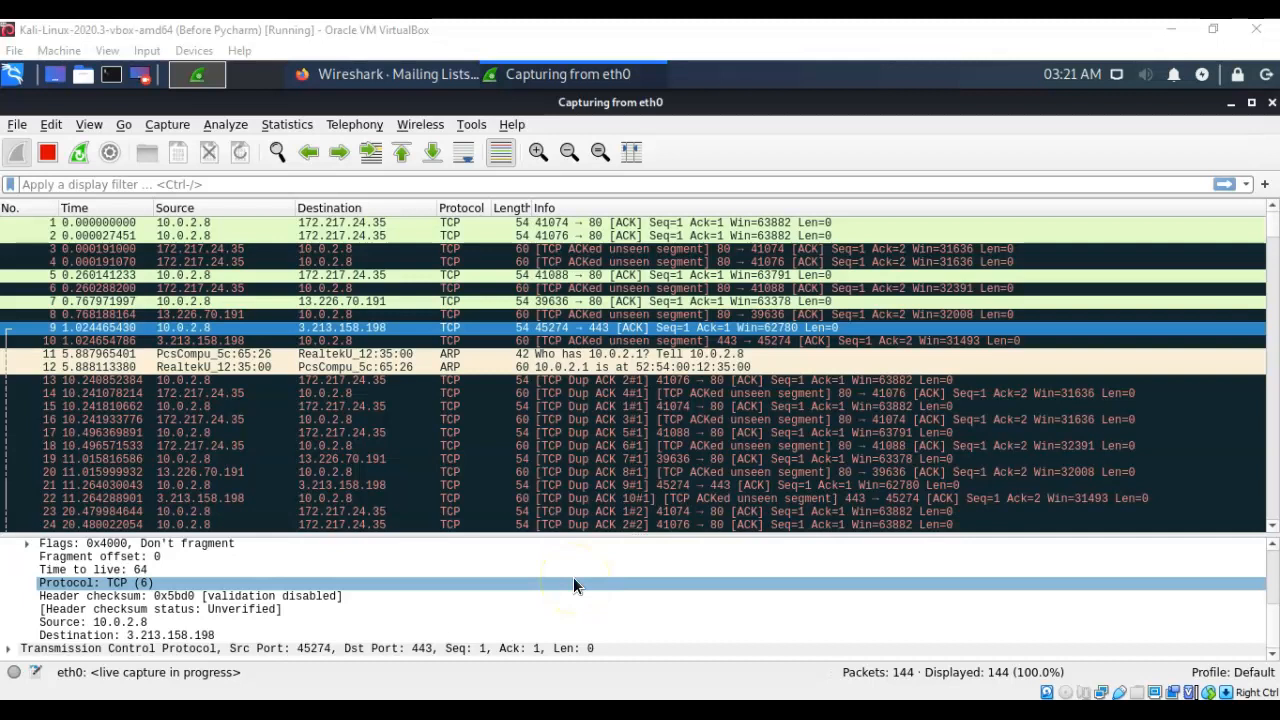